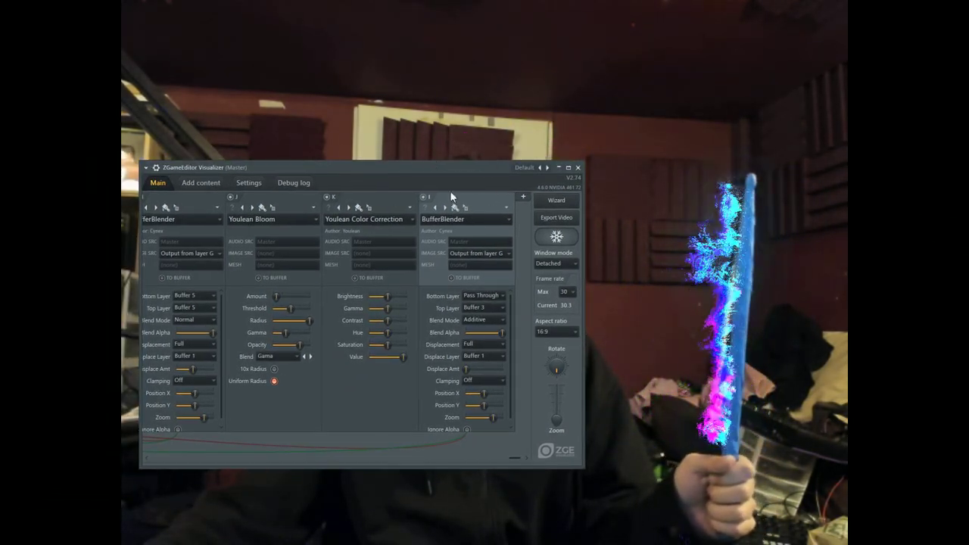
pyautogui.moveTo(515, 458); pyautogui.dragTo(163, 459)
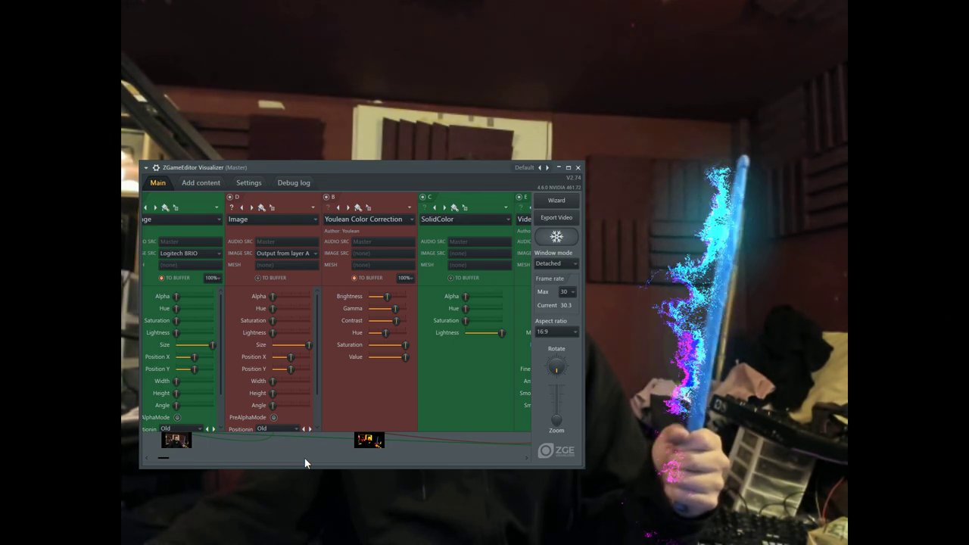
pyautogui.moveTo(168, 460); pyautogui.dragTo(513, 460)
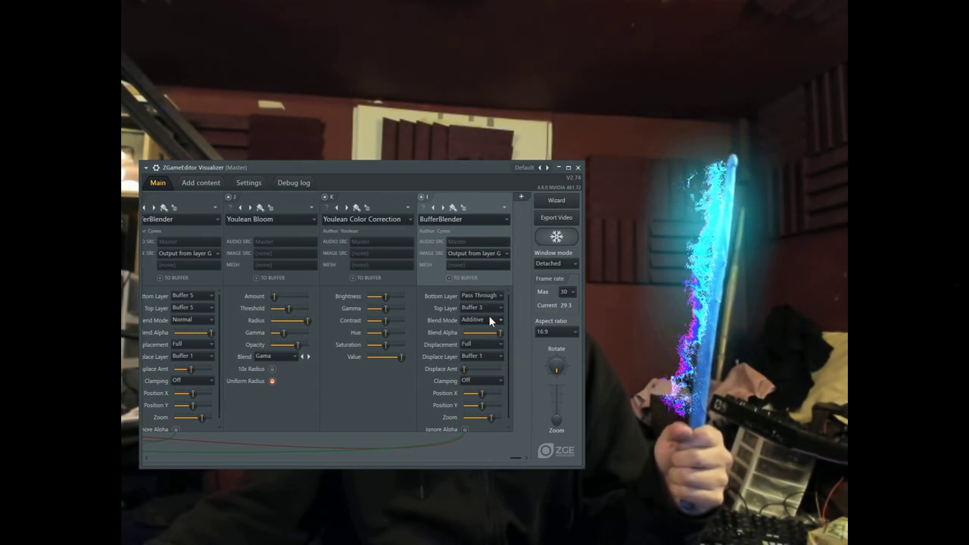
# Step: Scroll the layer strip back and forth to inspect BufferBlender I's settings
pyautogui.scroll(-1, 492, 320)
pyautogui.scroll(1, 493, 320)
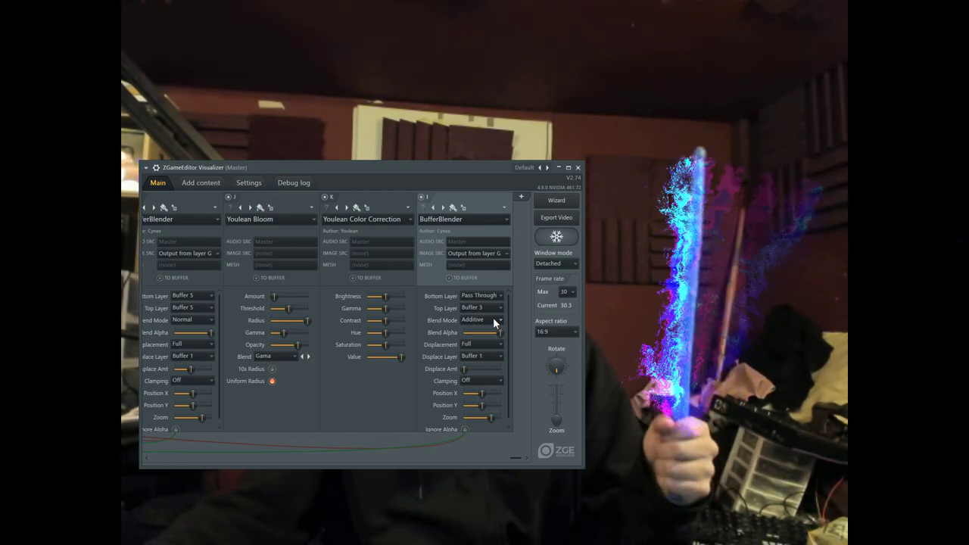
pyautogui.scroll(1, 493, 320)
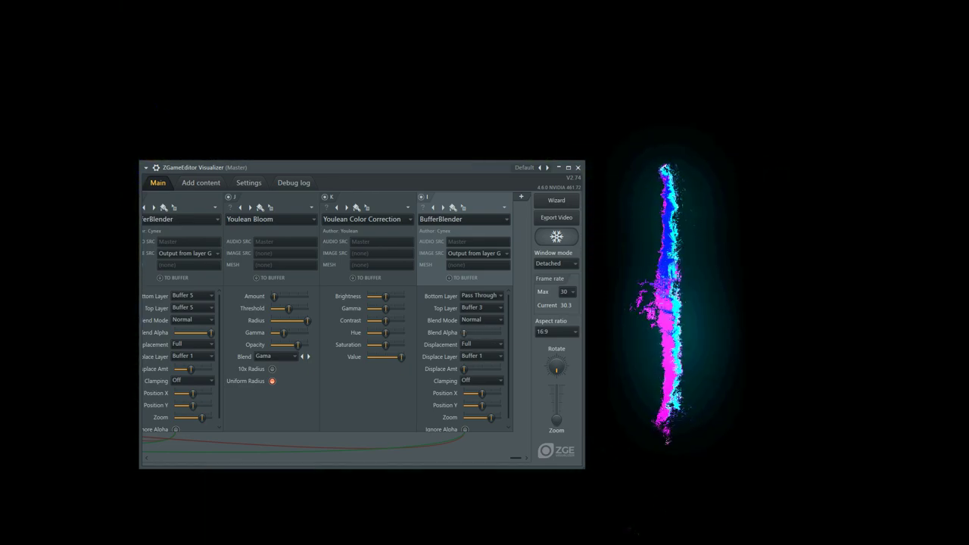
pyautogui.scroll(5, 481, 332)
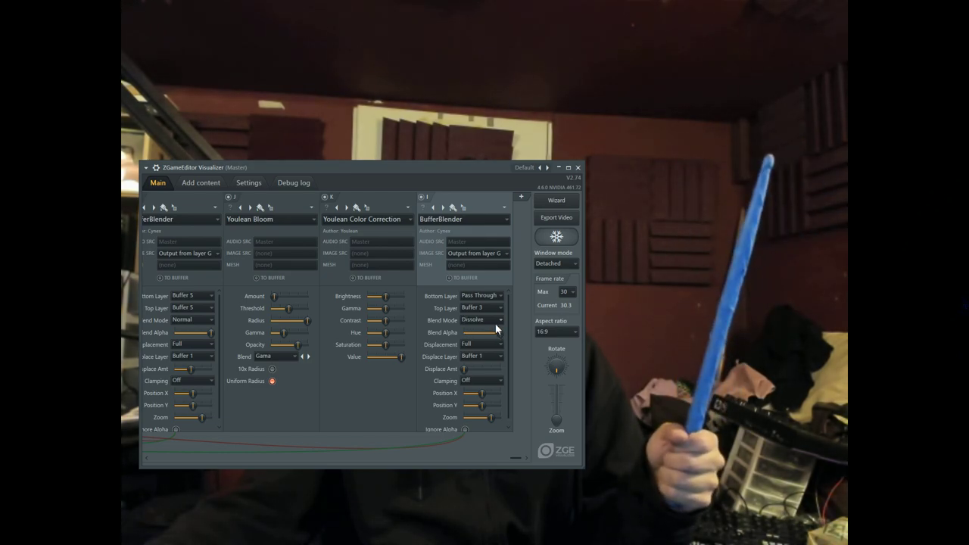
pyautogui.scroll(-4, 497, 329)
pyautogui.scroll(5, 499, 333)
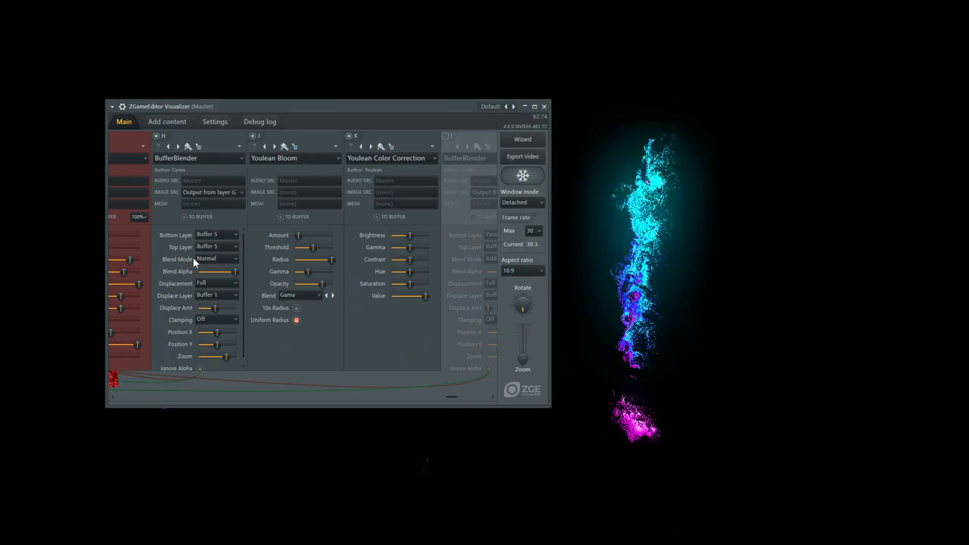
# Step: Drop BufferBlender H's Displace Amt to minimum to compare, briefly showing the frame-rate overlay
pyautogui.moveTo(256, 107); pyautogui.dragTo(276, 115)
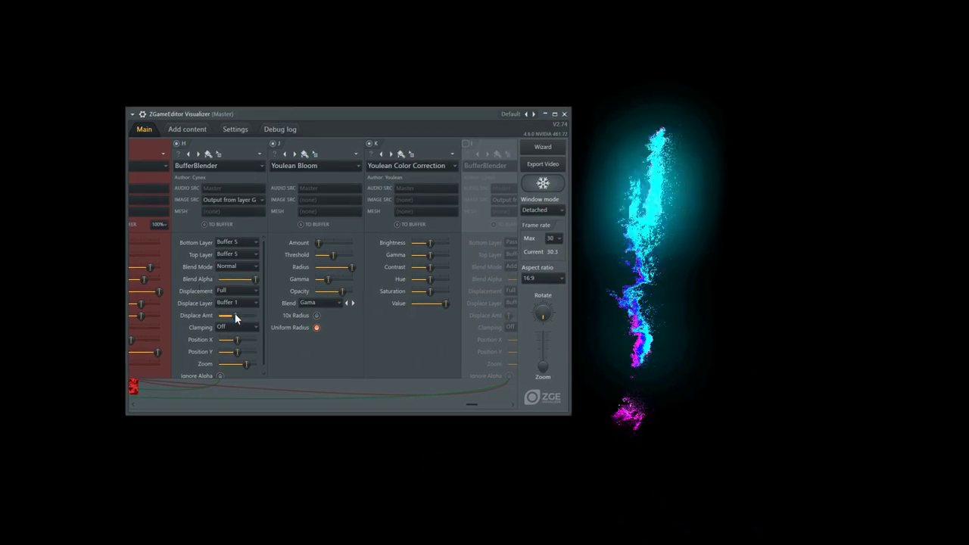
pyautogui.moveTo(236, 318); pyautogui.dragTo(220, 319)
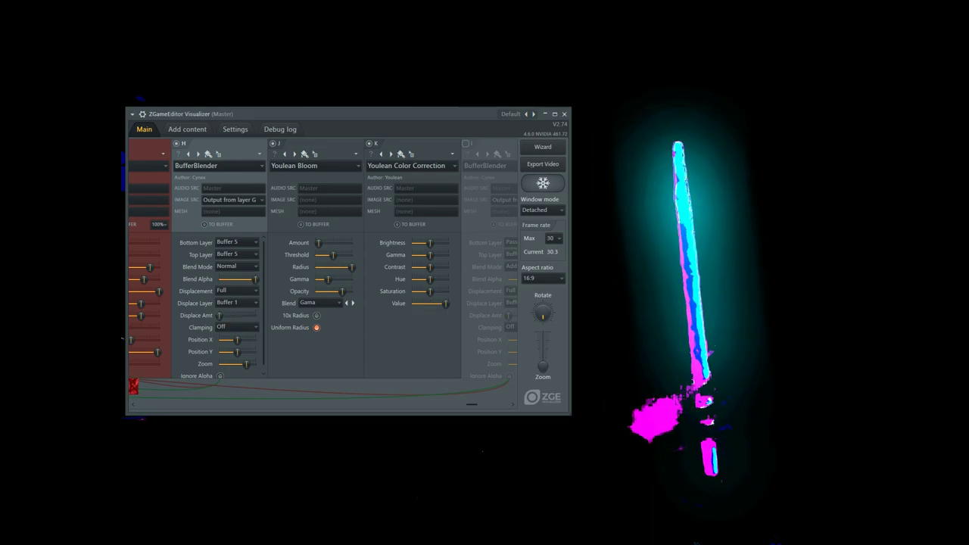
pyautogui.hotkey('alt', 'Tab')
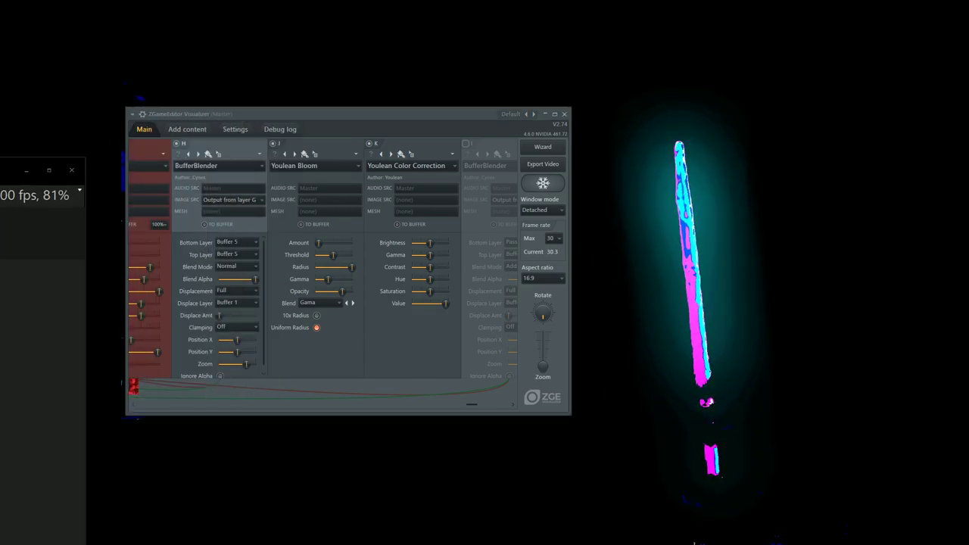
pyautogui.hotkey('alt', 'Tab')
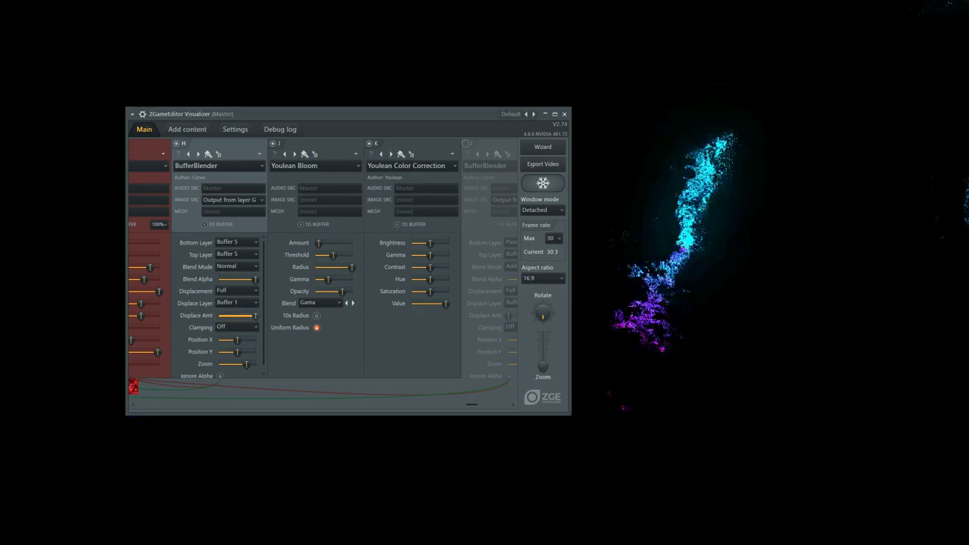
# Step: Bring BufferBlender H's Displace Amt back to zero so the blade is a straight cyan-pink bar
pyautogui.moveTo(472, 406); pyautogui.dragTo(435, 400)
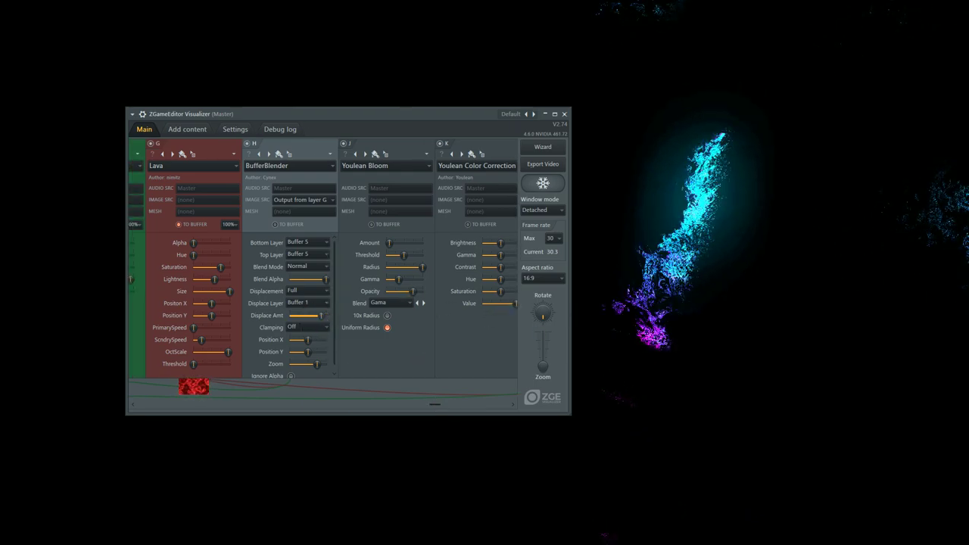
pyautogui.moveTo(405, 115); pyautogui.dragTo(300, 108)
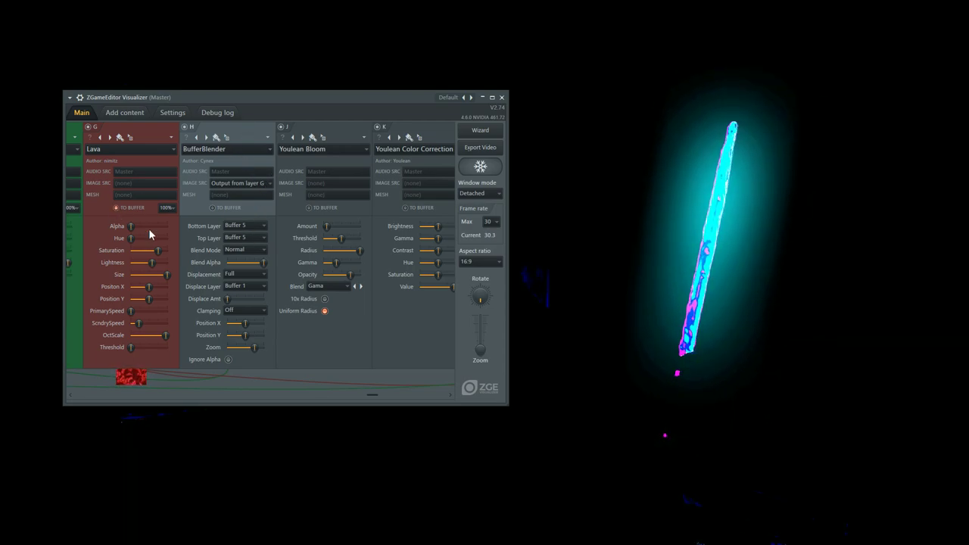
pyautogui.moveTo(374, 391); pyautogui.dragTo(206, 384)
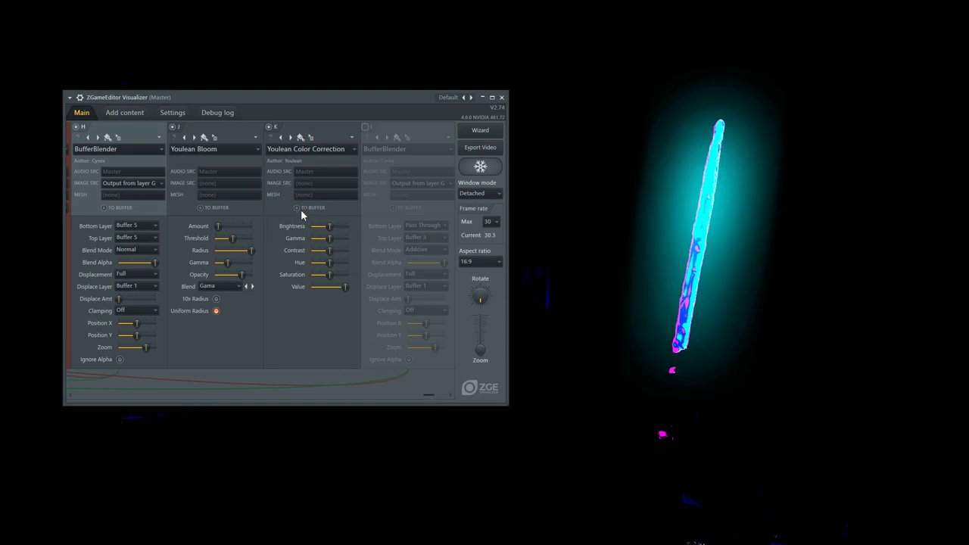
pyautogui.moveTo(424, 394); pyautogui.dragTo(346, 391)
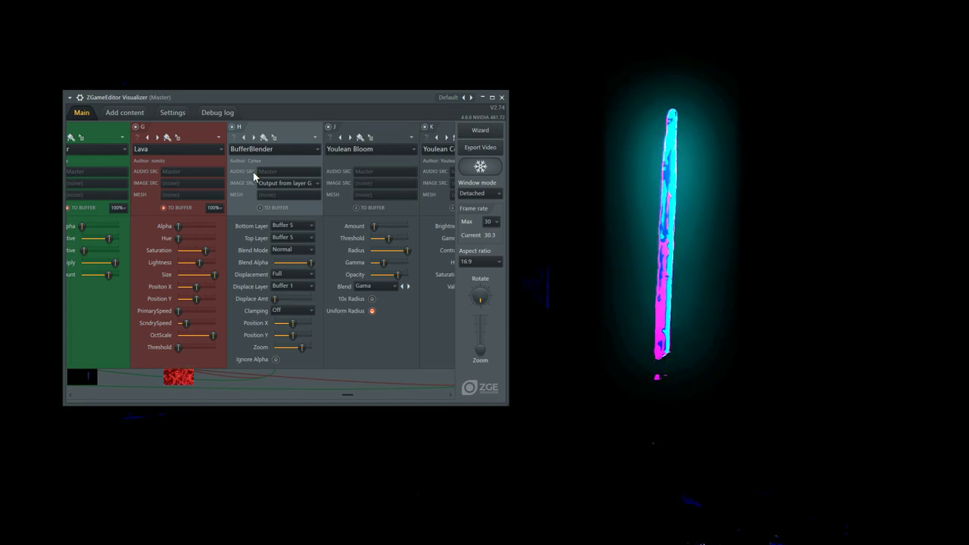
pyautogui.moveTo(348, 397); pyautogui.dragTo(402, 390)
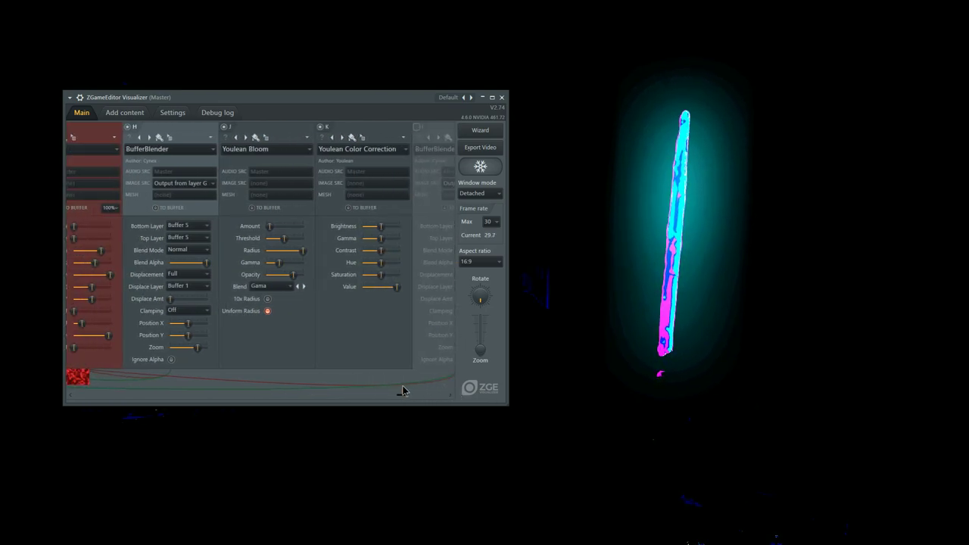
# Step: Select the Youlean Color Correction layer
pyautogui.click(327, 137)
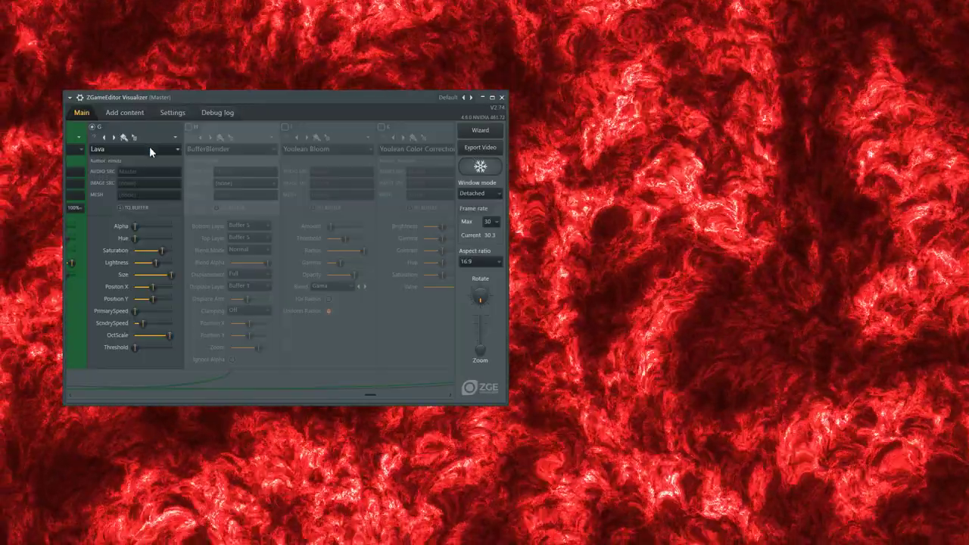
# Step: Switch layer G's preset from Lava to Canvas effects > Electric
pyautogui.click(150, 150)
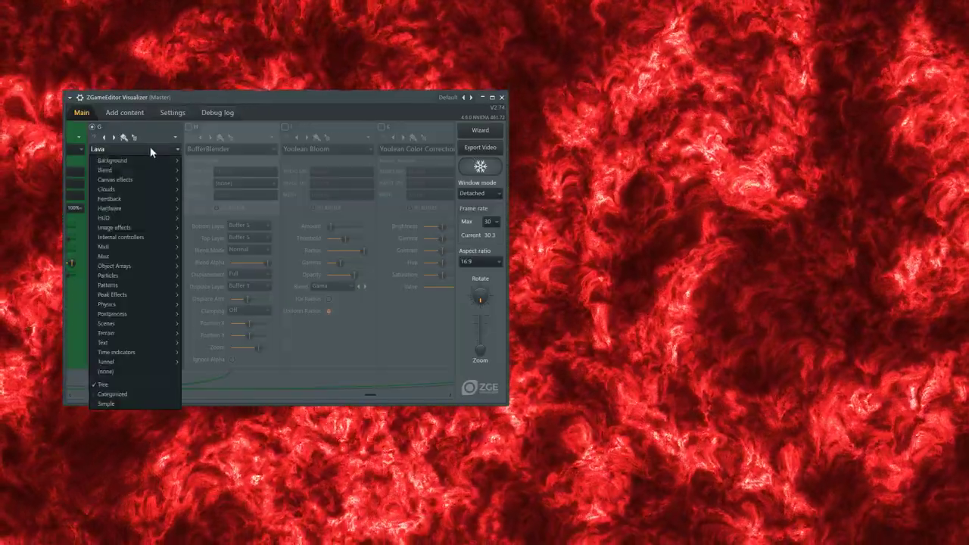
pyautogui.moveTo(148, 180)
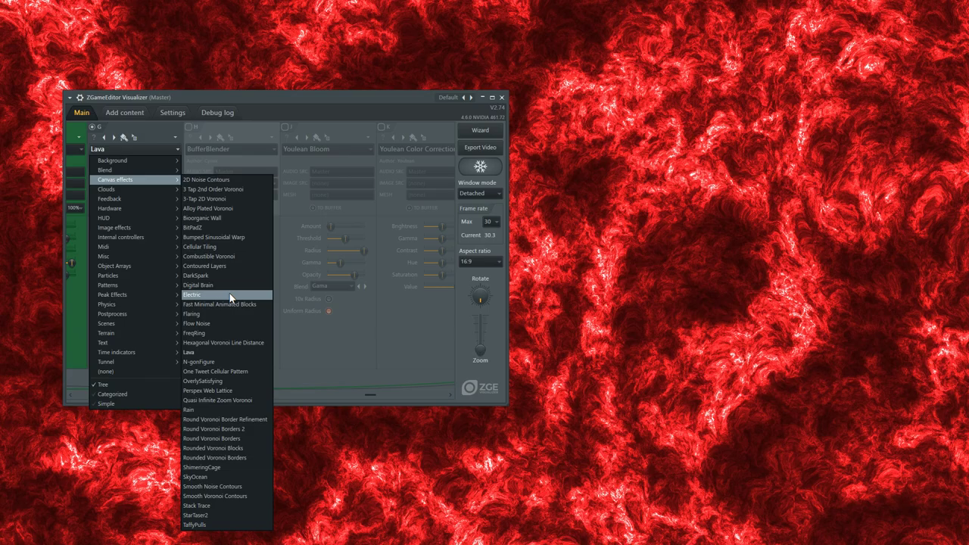
pyautogui.click(229, 293)
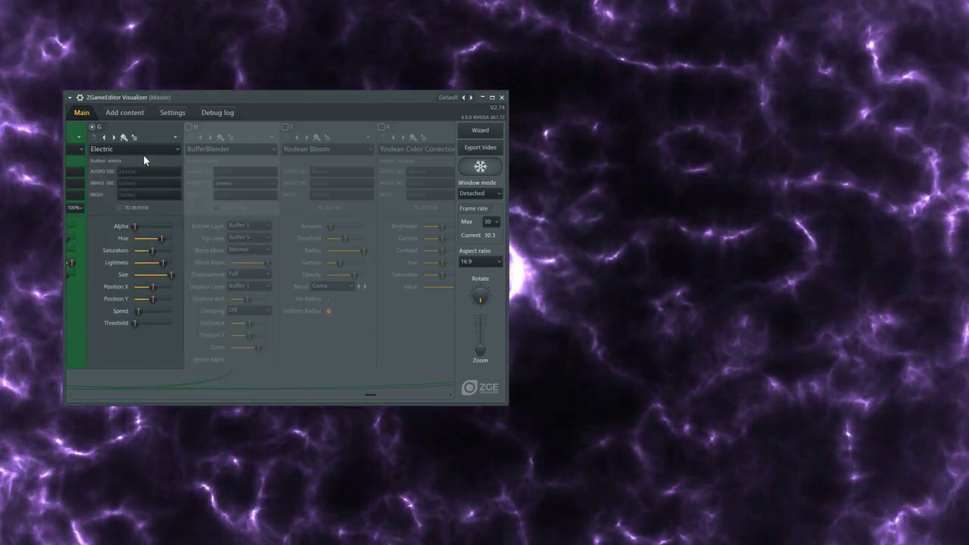
# Step: Return layer G to the Canvas effects > Lava preset
pyautogui.click(151, 149)
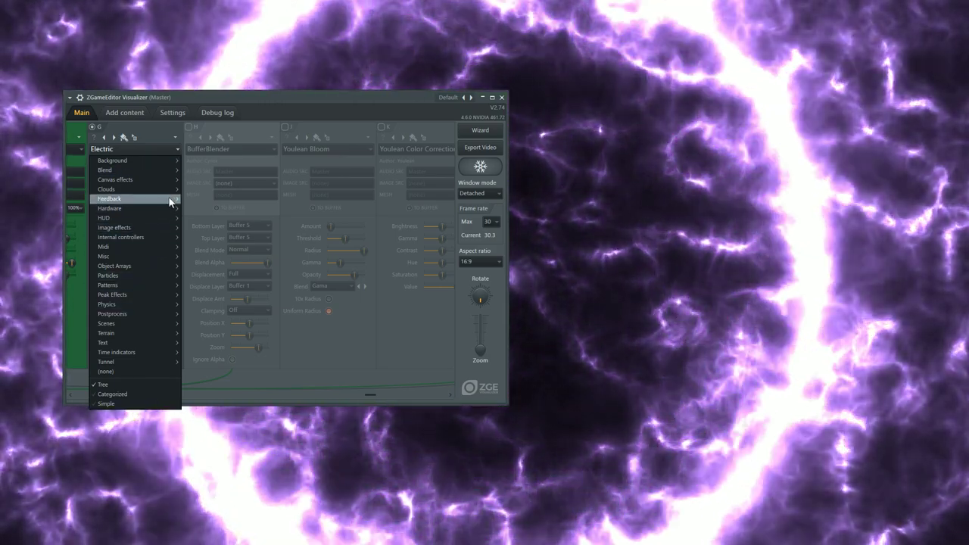
pyautogui.moveTo(148, 182)
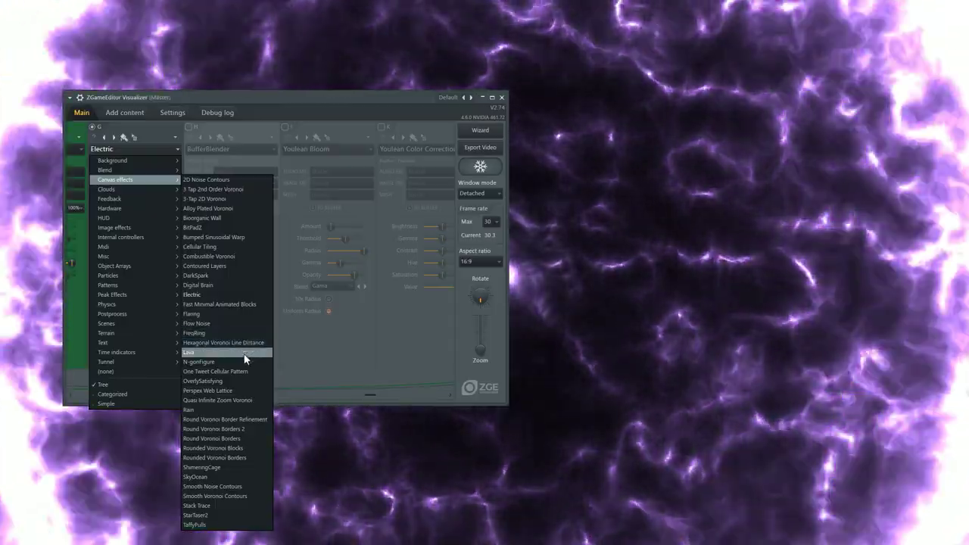
pyautogui.click(249, 351)
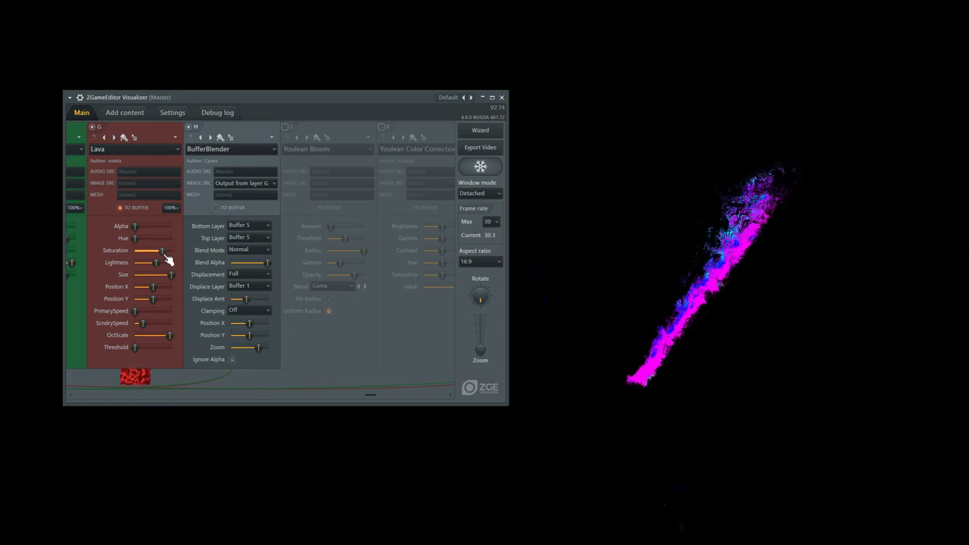
# Step: Drain all saturation from the Lava layer G
pyautogui.moveTo(168, 252); pyautogui.dragTo(142, 253)
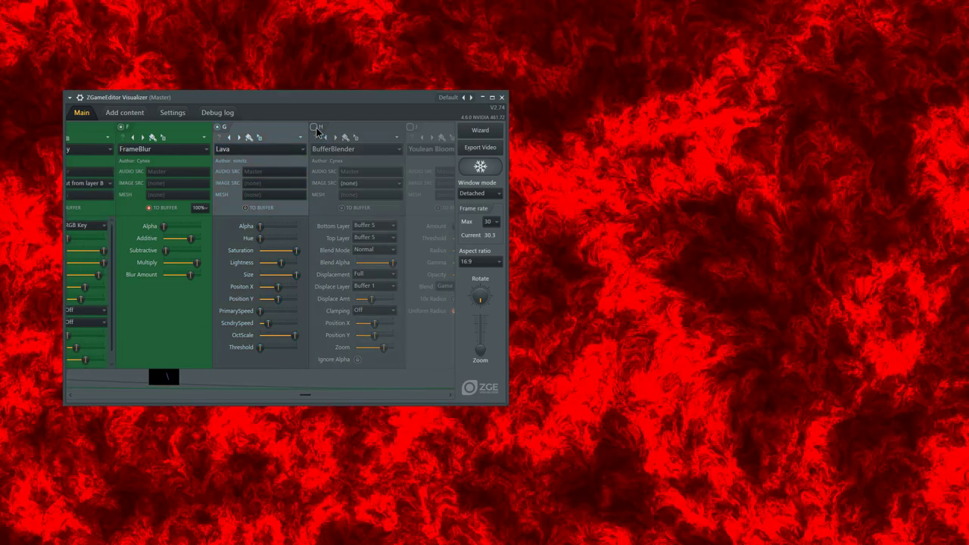
# Step: Turn off BufferBlender H, Lava G and FrameBlur F, leaving the keyed stick on black
pyautogui.click(217, 126)
pyautogui.moveTo(305, 394); pyautogui.dragTo(212, 395)
pyautogui.click(252, 207)
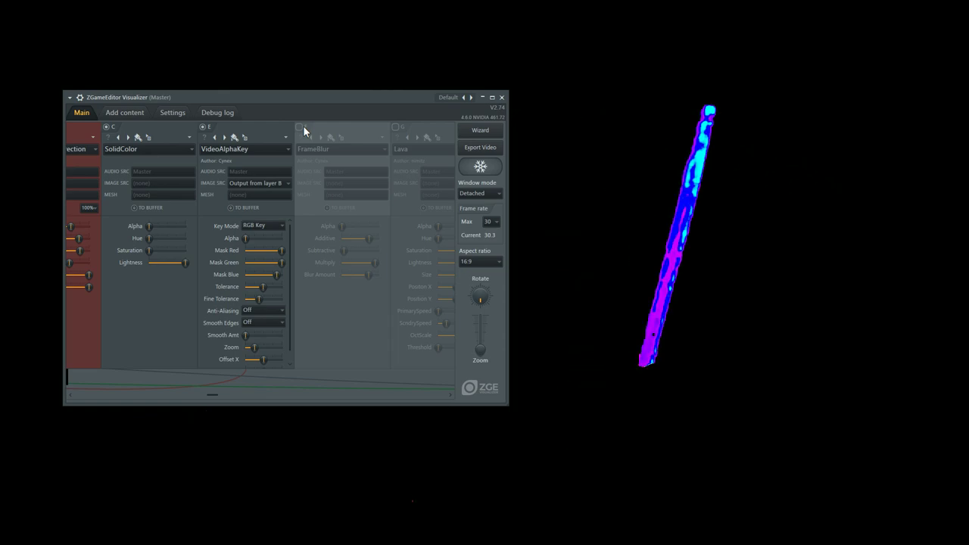
# Step: Turn the FrameBlur layer F back on to compare
pyautogui.click(301, 127)
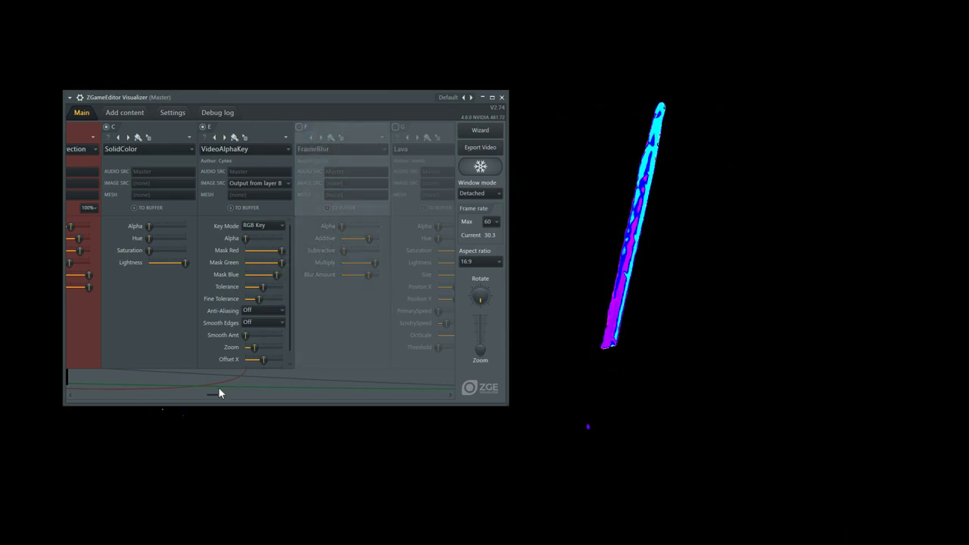
# Step: Toggle VideoAlphaKey layer E to compare, then raise its Alpha and Mask Red to isolate the stick
pyautogui.moveTo(217, 392); pyautogui.dragTo(171, 391)
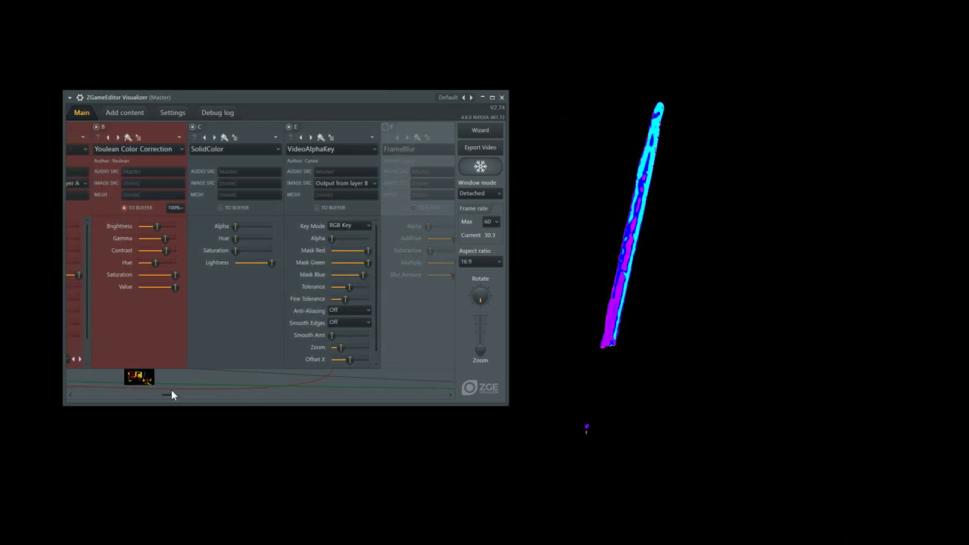
pyautogui.click(290, 127)
pyautogui.click(289, 127)
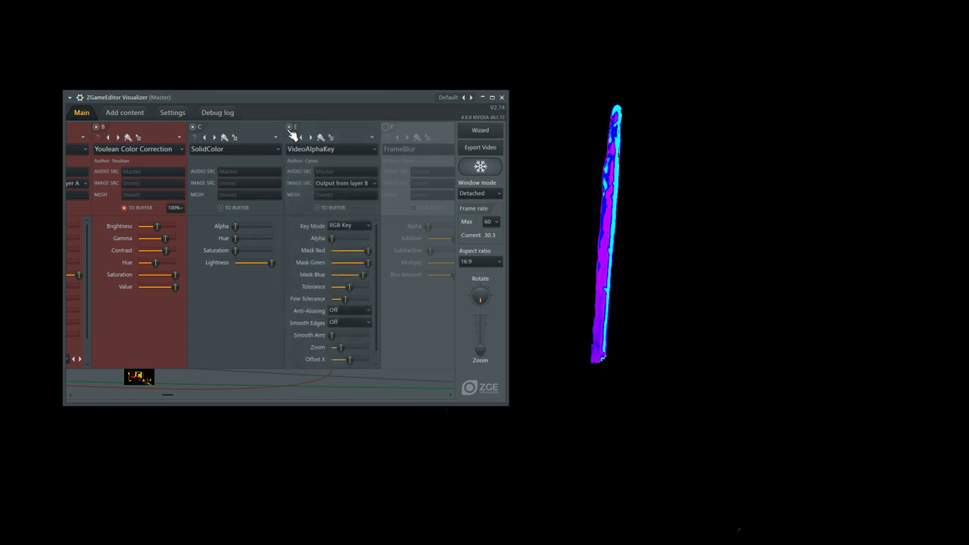
pyautogui.click(289, 128)
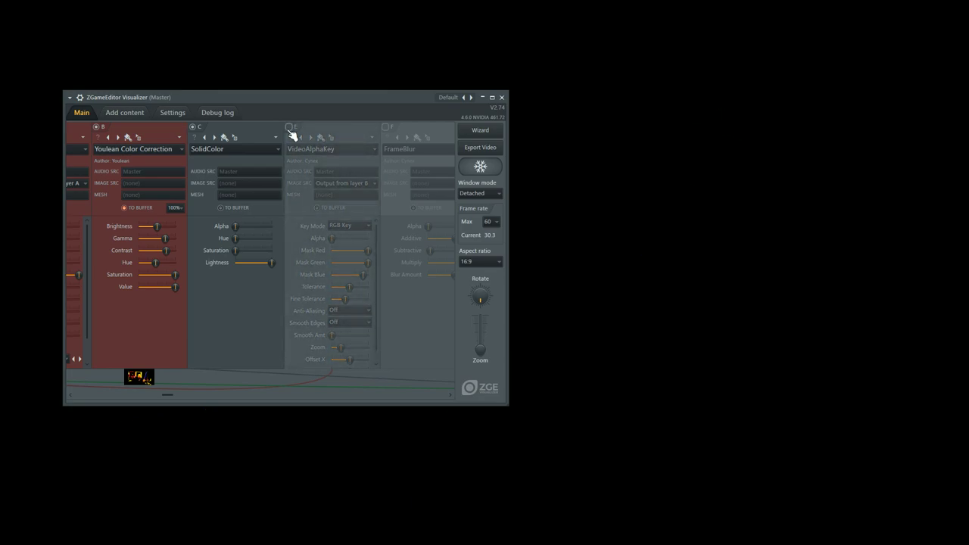
pyautogui.click(289, 127)
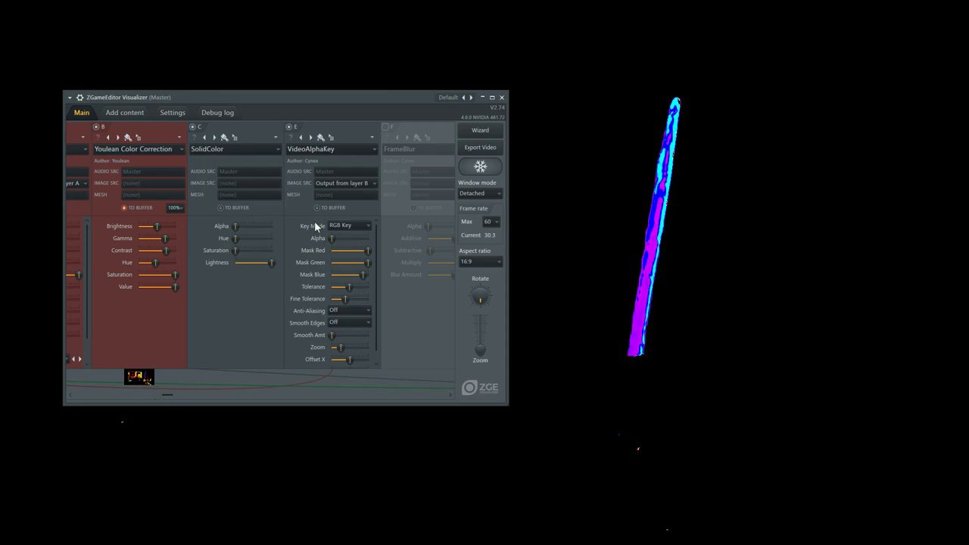
pyautogui.moveTo(337, 238); pyautogui.dragTo(345, 249)
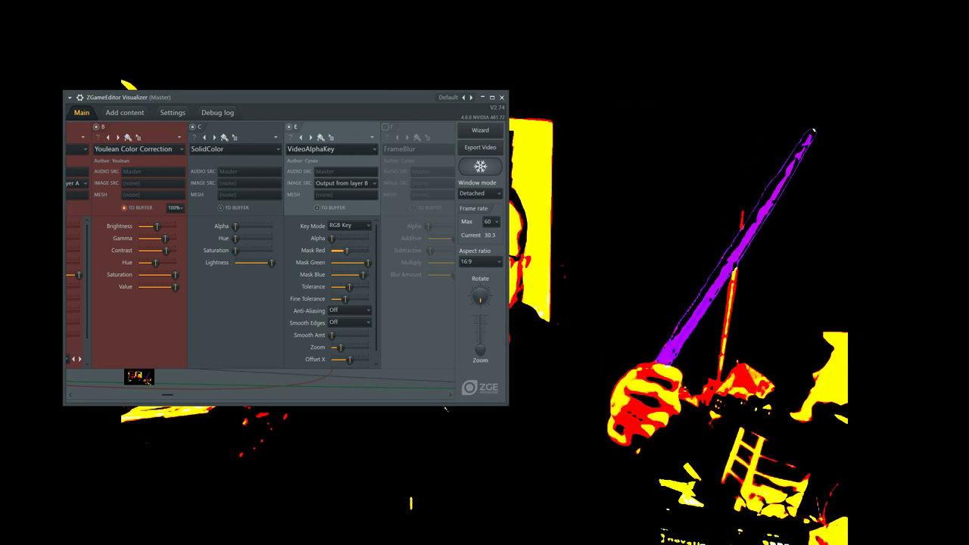
pyautogui.moveTo(345, 250); pyautogui.dragTo(367, 249)
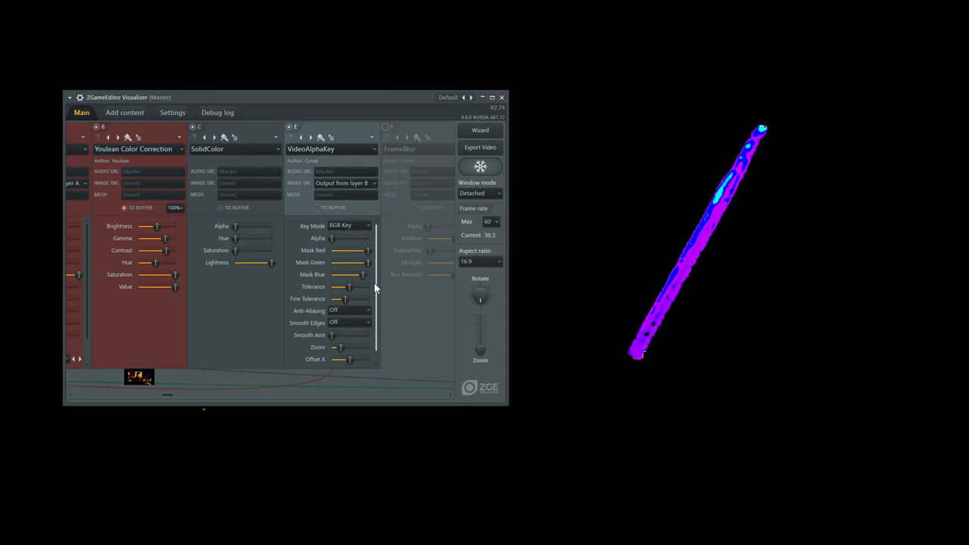
# Step: Turn off layers E and C, disable B's TO BUFFER, and toggle colour correction B off and on
pyautogui.click(289, 126)
pyautogui.click(192, 126)
pyautogui.click(125, 208)
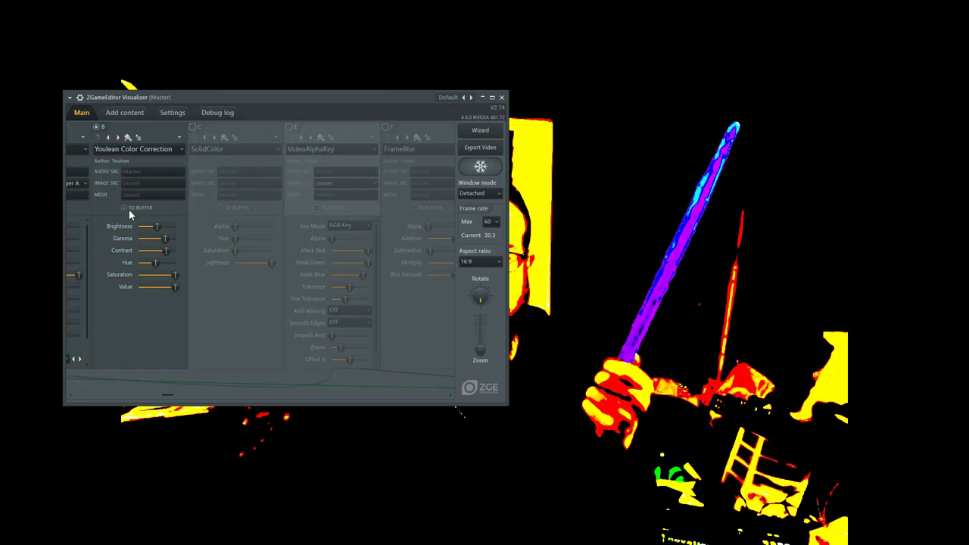
pyautogui.moveTo(167, 395); pyautogui.dragTo(80, 394)
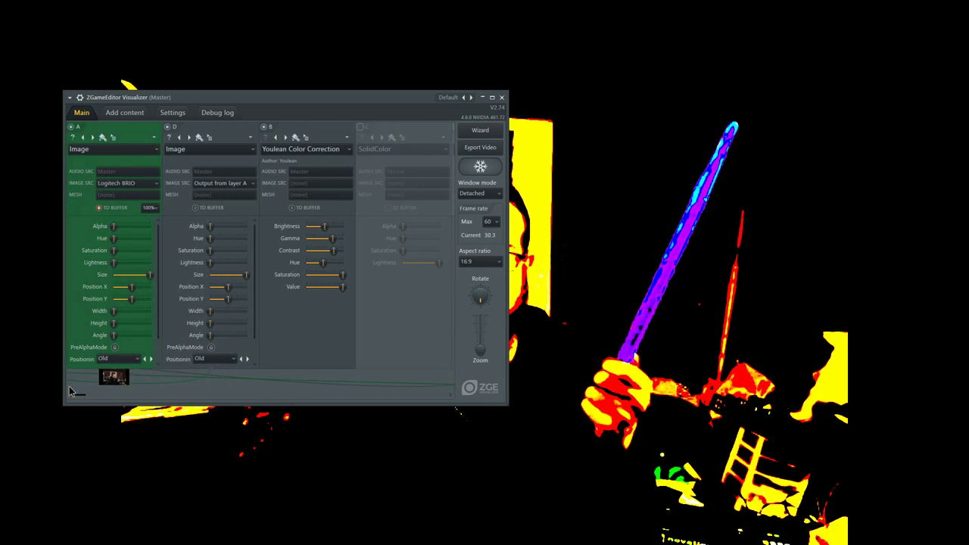
pyautogui.click(264, 127)
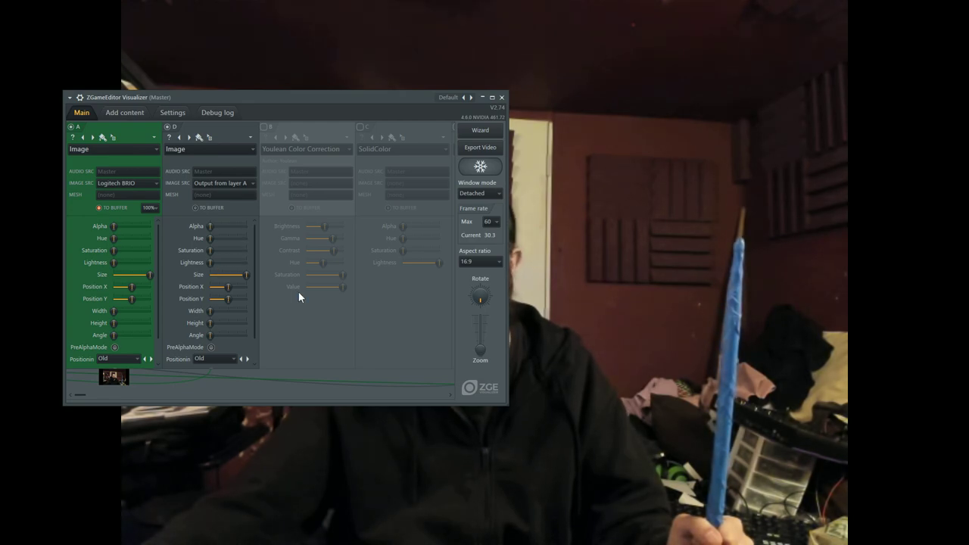
pyautogui.click(265, 127)
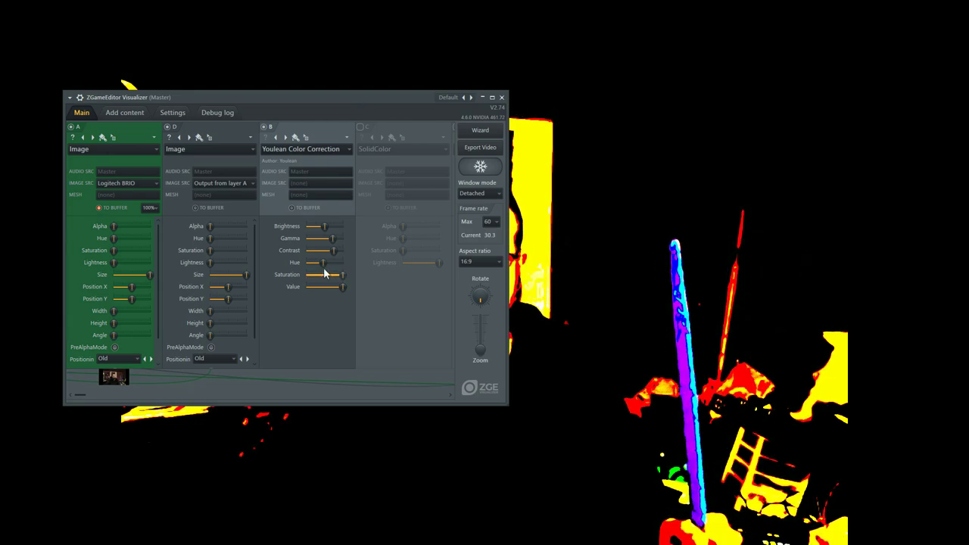
# Step: Insert a new empty layer L before layer B and switch off layer B's colour correction
pyautogui.click(348, 136)
pyautogui.click(356, 159)
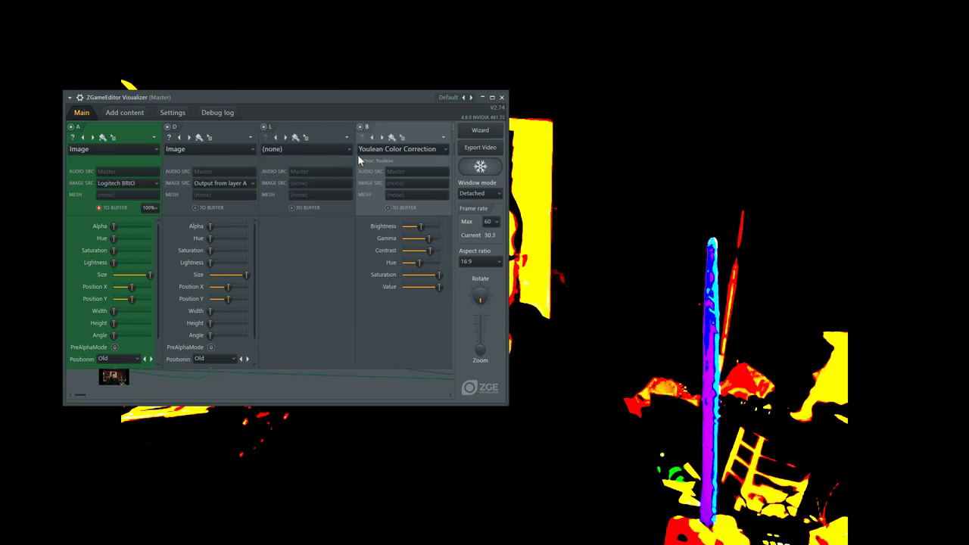
pyautogui.click(443, 140)
pyautogui.click(411, 130)
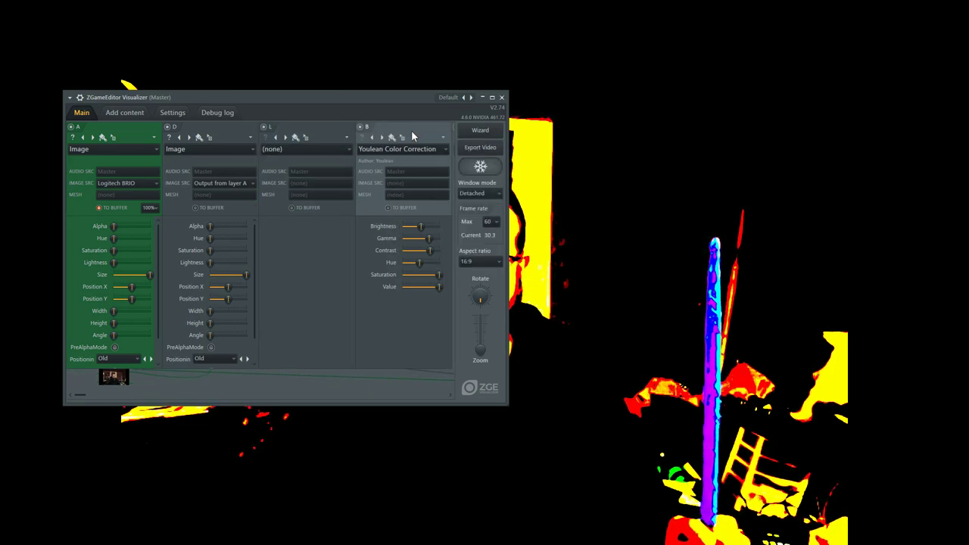
pyautogui.click(359, 128)
# Step: Load Youlean Blur into layer L, then replace it with Youlean Color Correction
pyautogui.click(331, 148)
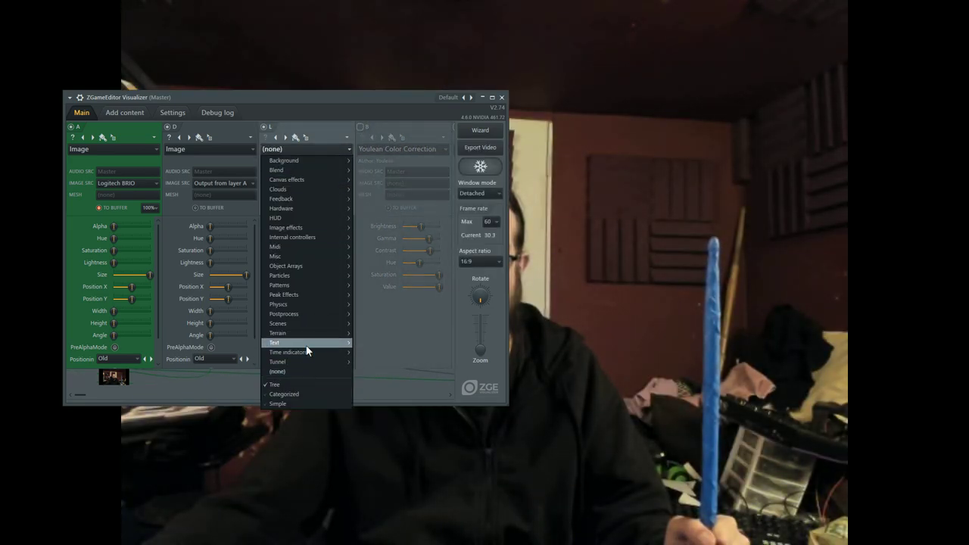
pyautogui.moveTo(309, 318)
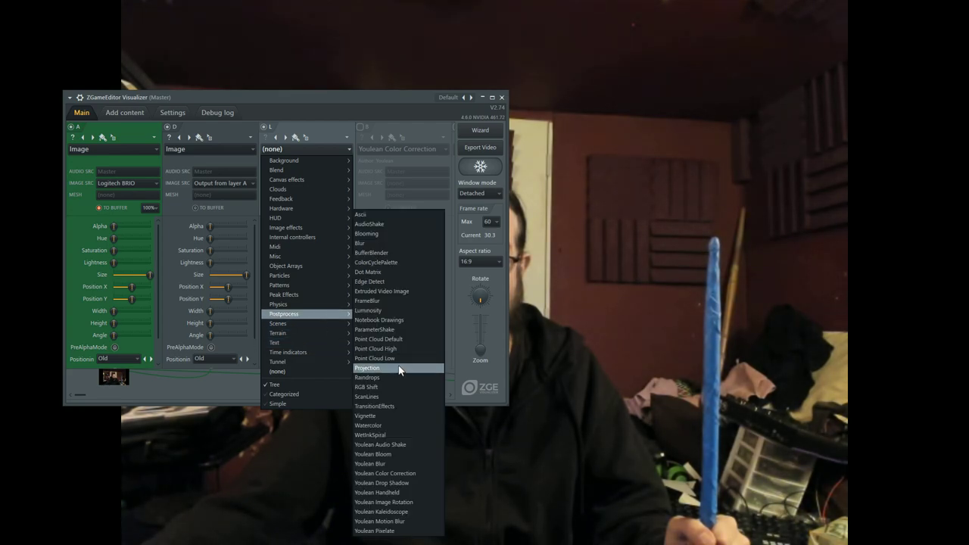
pyautogui.click(412, 473)
pyautogui.click(326, 149)
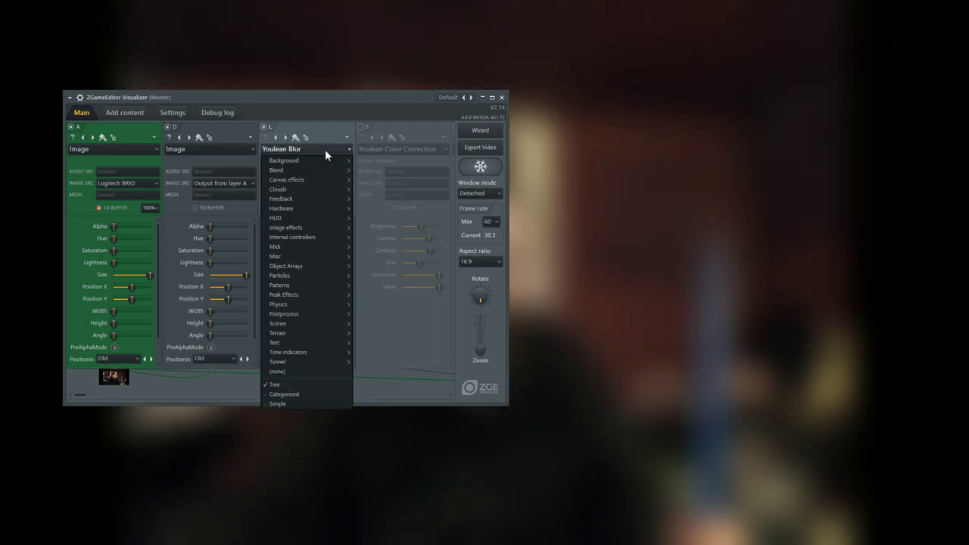
pyautogui.moveTo(330, 314)
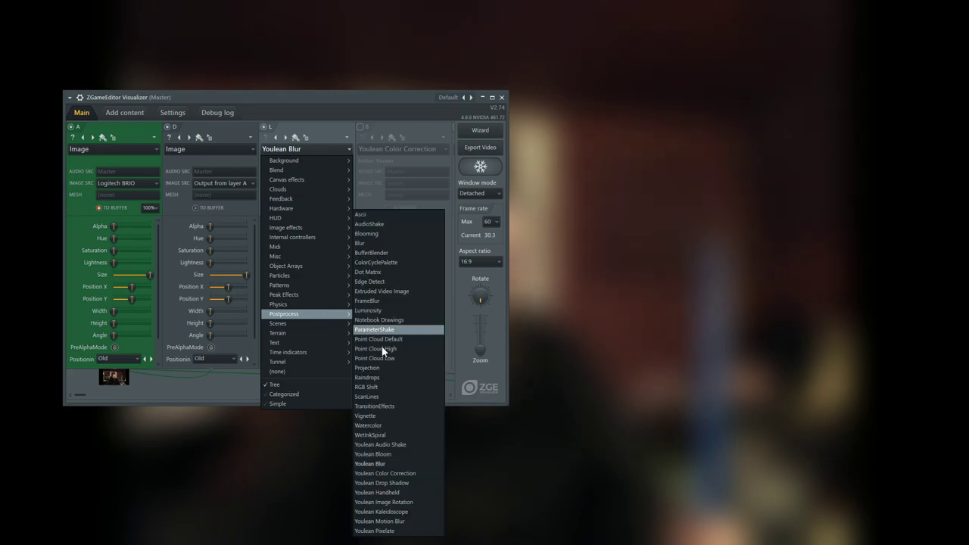
pyautogui.click(406, 475)
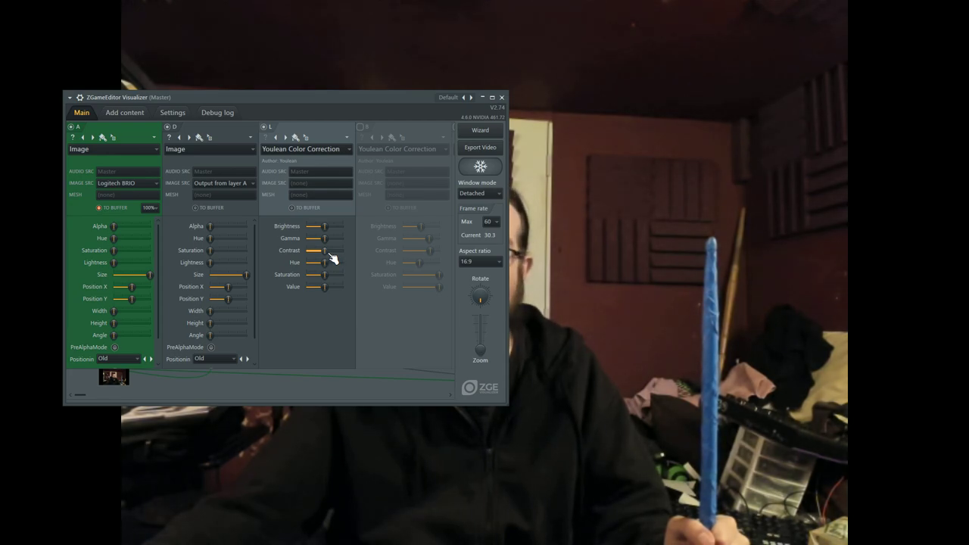
# Step: Max out layer L's Contrast, lower Value, and fine-tune Contrast so whites turn yellow
pyautogui.moveTo(326, 251); pyautogui.dragTo(342, 250)
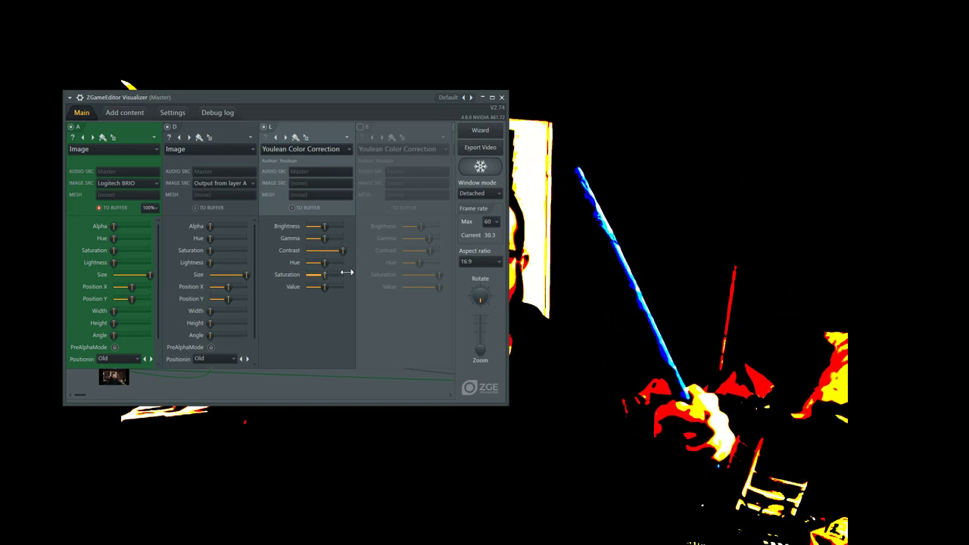
pyautogui.moveTo(94, 396)
pyautogui.mouseDown()
pyautogui.moveTo(183, 396)
pyautogui.moveTo(102, 389)
pyautogui.mouseUp()
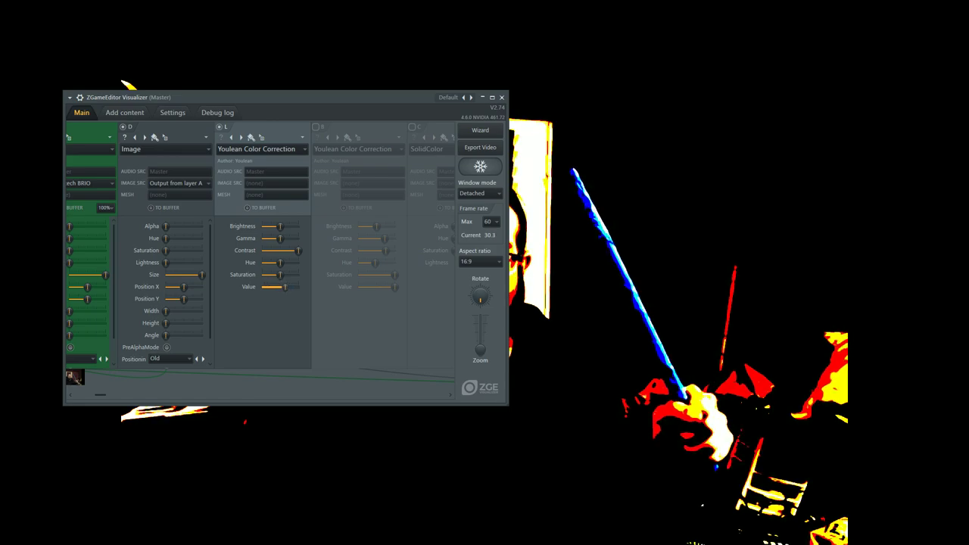
pyautogui.moveTo(285, 286); pyautogui.dragTo(274, 286)
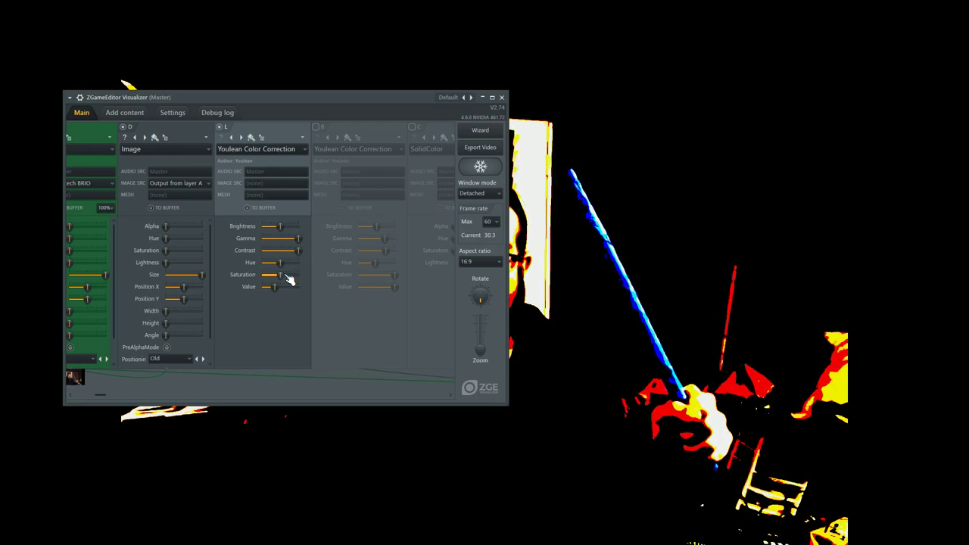
pyautogui.moveTo(287, 251); pyautogui.dragTo(288, 250)
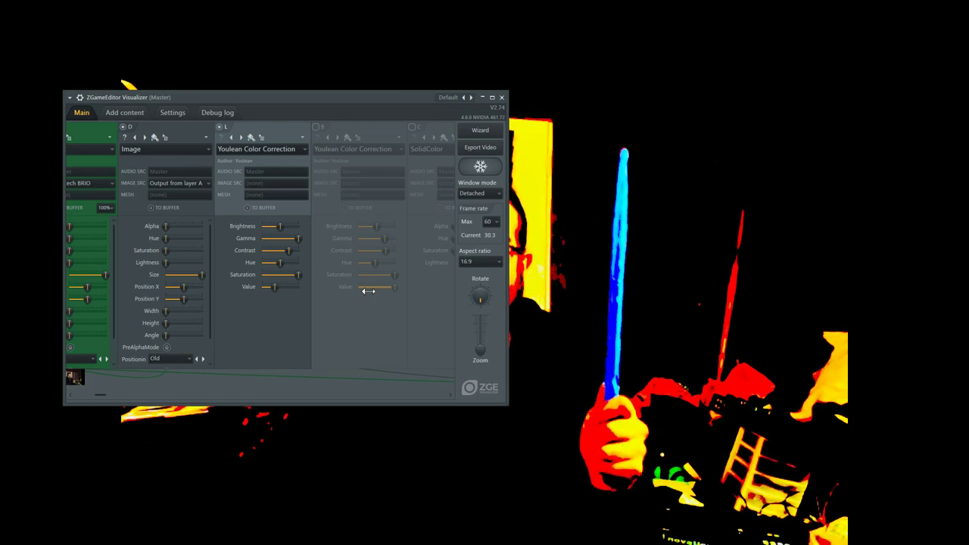
# Step: Disable layer L, re-enable layer B, and enable VideoAlphaKey E with Output from layer B as its source
pyautogui.click(220, 126)
pyautogui.click(317, 126)
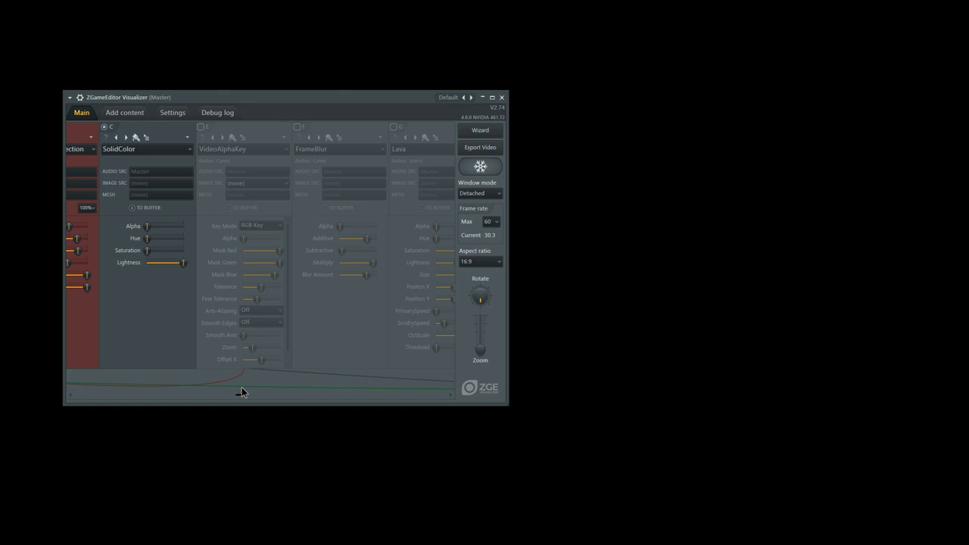
pyautogui.click(199, 127)
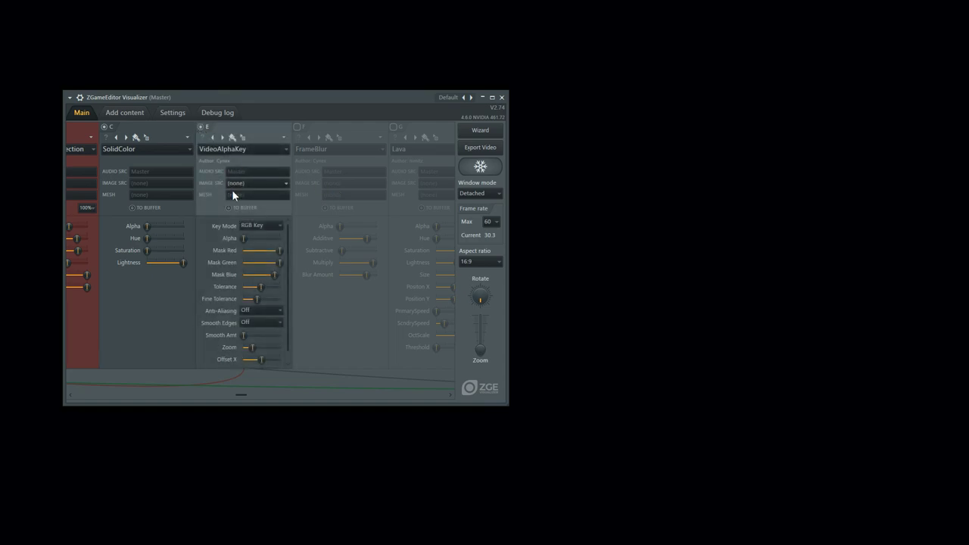
pyautogui.click(274, 183)
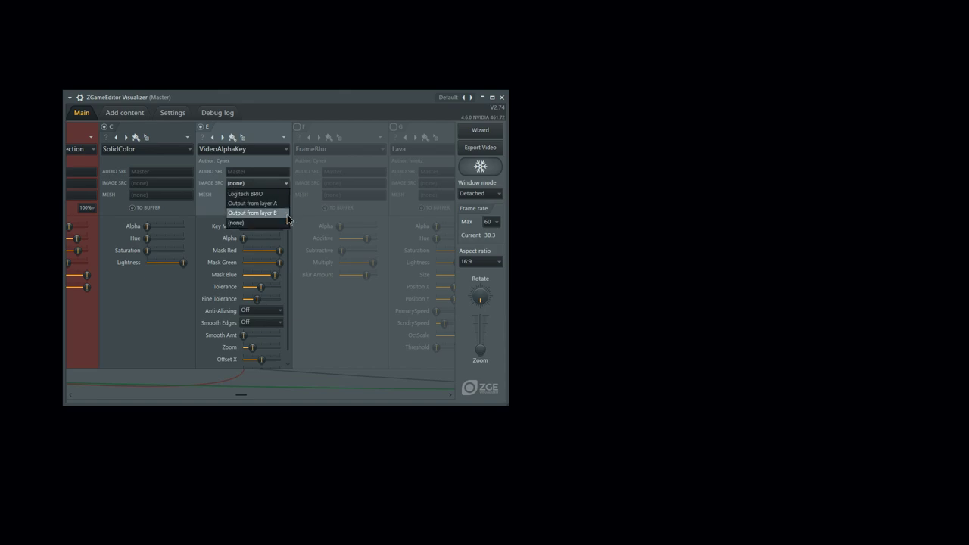
pyautogui.click(283, 214)
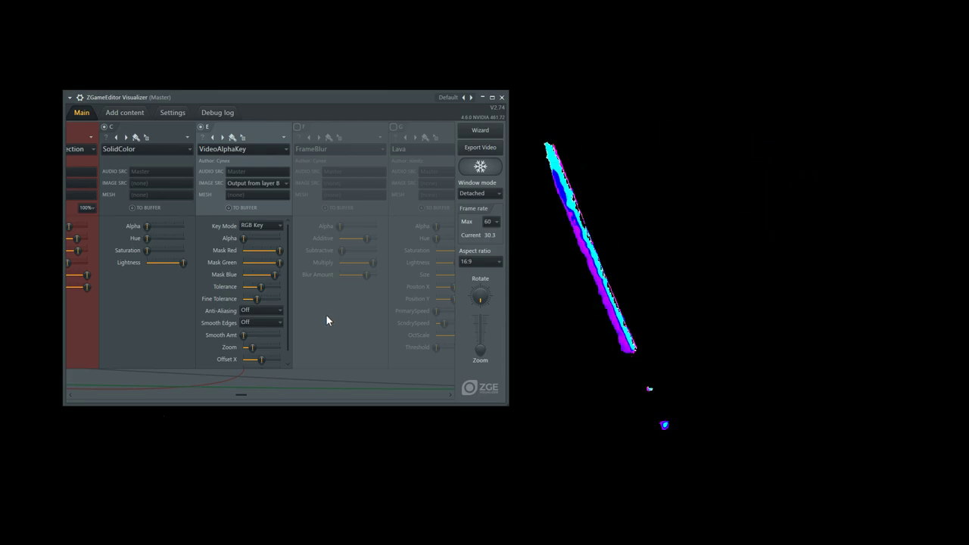
# Step: Bring the FrameBlur F and Lava G layers into play, producing a grey-and-white cracked texture
pyautogui.moveTo(239, 396); pyautogui.dragTo(280, 402)
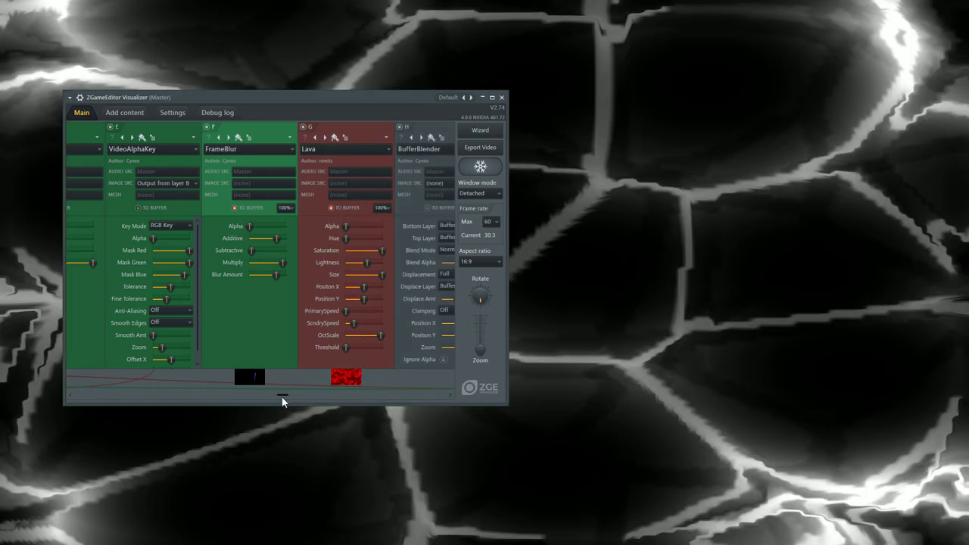
# Step: Enable BufferBlender H with Output from layer G as its source, and raise Zoom until one flame streak remains
pyautogui.moveTo(282, 398); pyautogui.dragTo(353, 397)
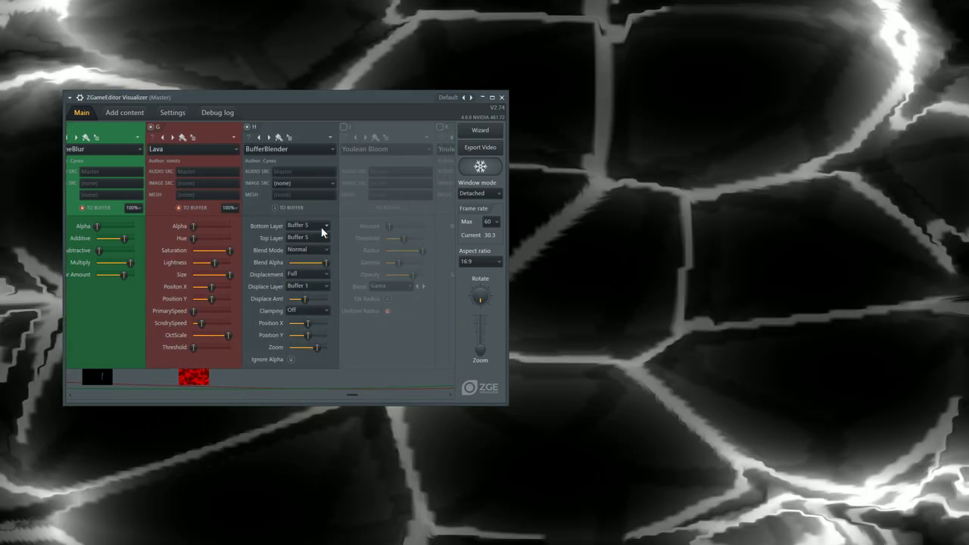
pyautogui.click(311, 182)
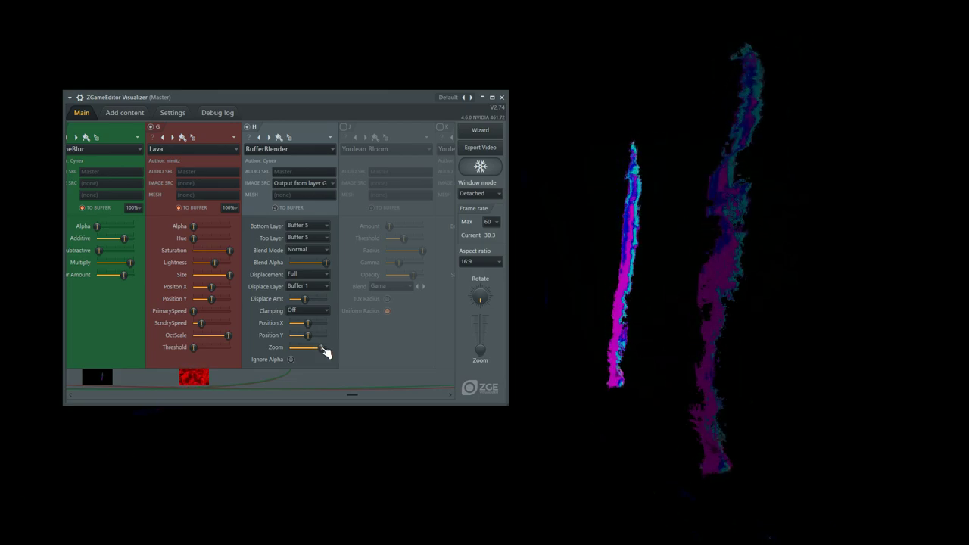
pyautogui.moveTo(324, 351); pyautogui.dragTo(326, 353)
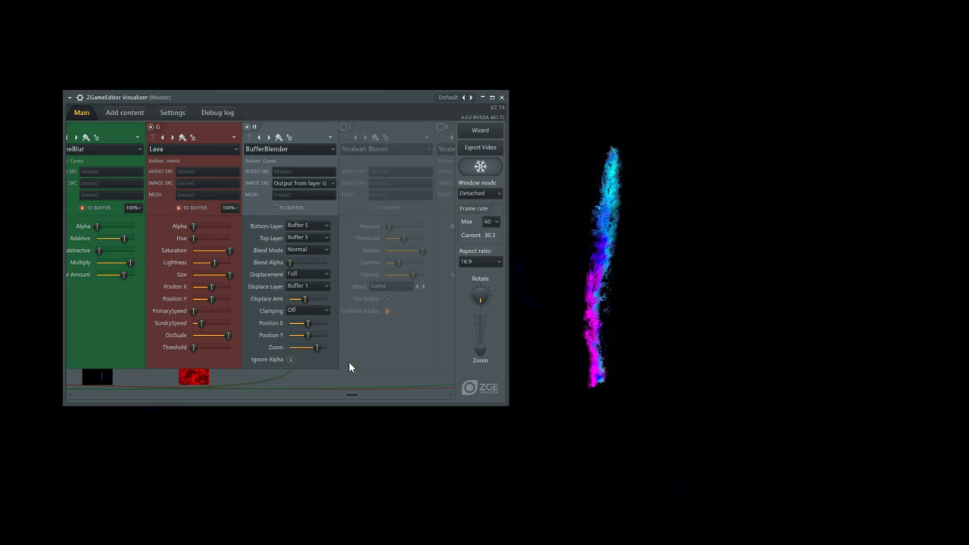
# Step: Enable Youlean Bloom layer I, move the window slightly, and raise the bloom Amount a little
pyautogui.hscroll(2, 354, 392)
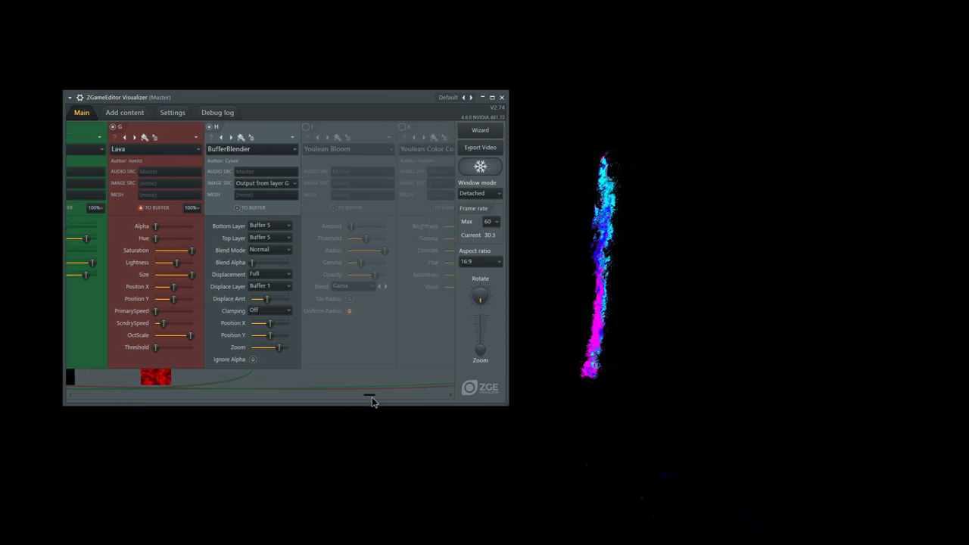
pyautogui.click(223, 127)
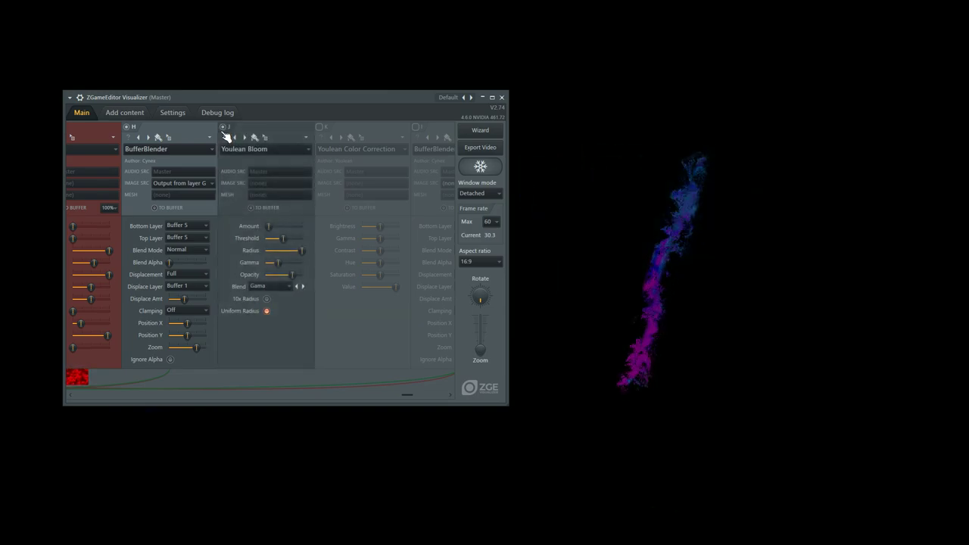
pyautogui.moveTo(262, 97); pyautogui.dragTo(230, 91)
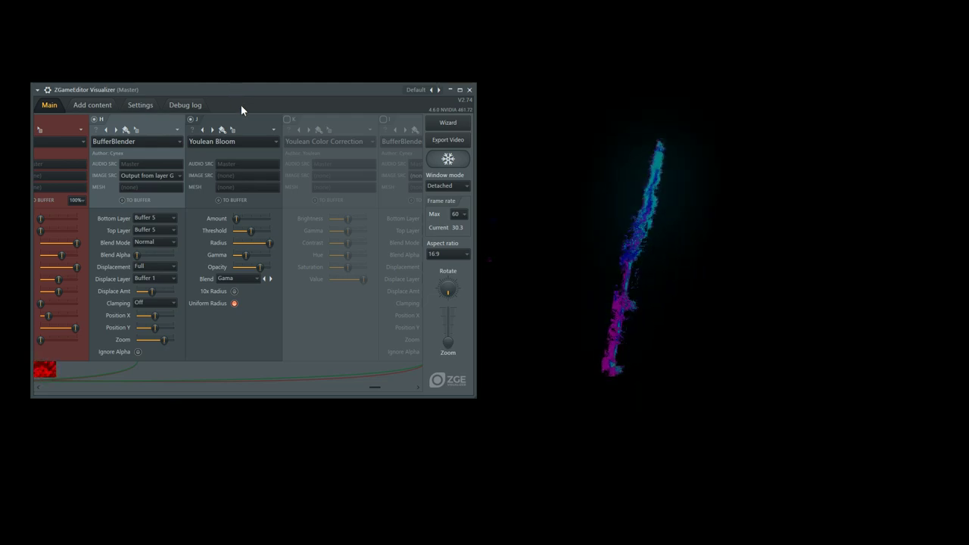
pyautogui.moveTo(236, 218); pyautogui.dragTo(243, 219)
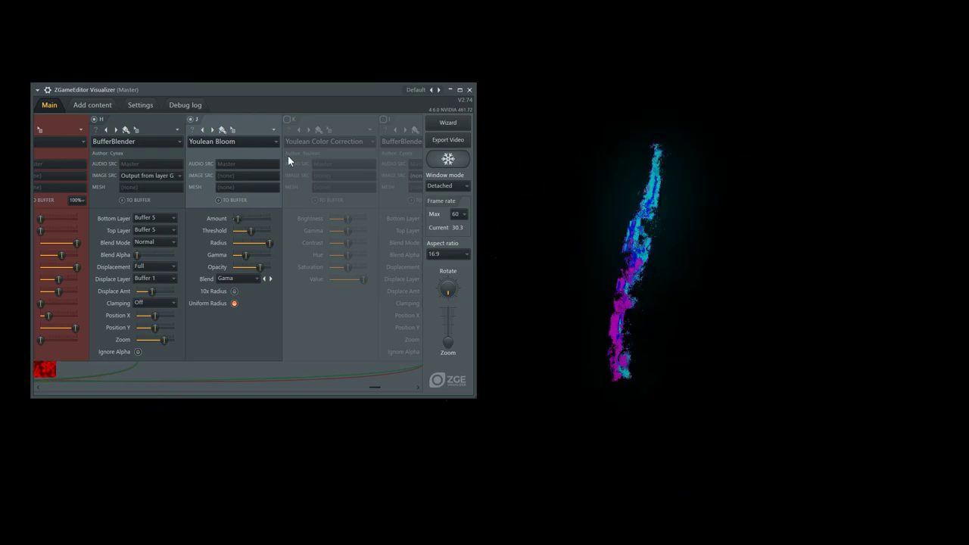
# Step: Switch on Youlean Color Correction layer K to brighten the blade, then shift the layer strip right
pyautogui.click(288, 120)
pyautogui.moveTo(379, 388); pyautogui.dragTo(426, 392)
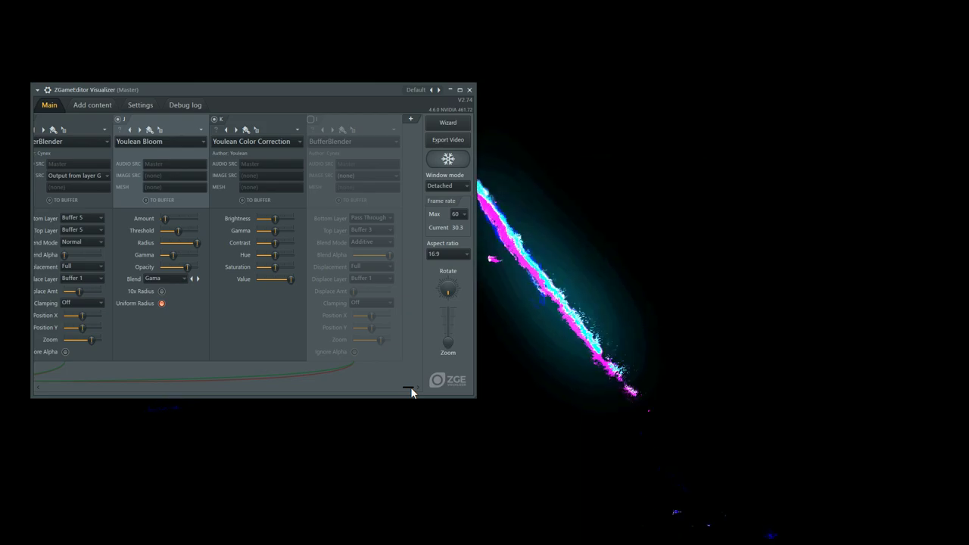
# Step: Enable the unused BufferBlender layer, keeping Pass Through as its bottom layer
pyautogui.click(312, 120)
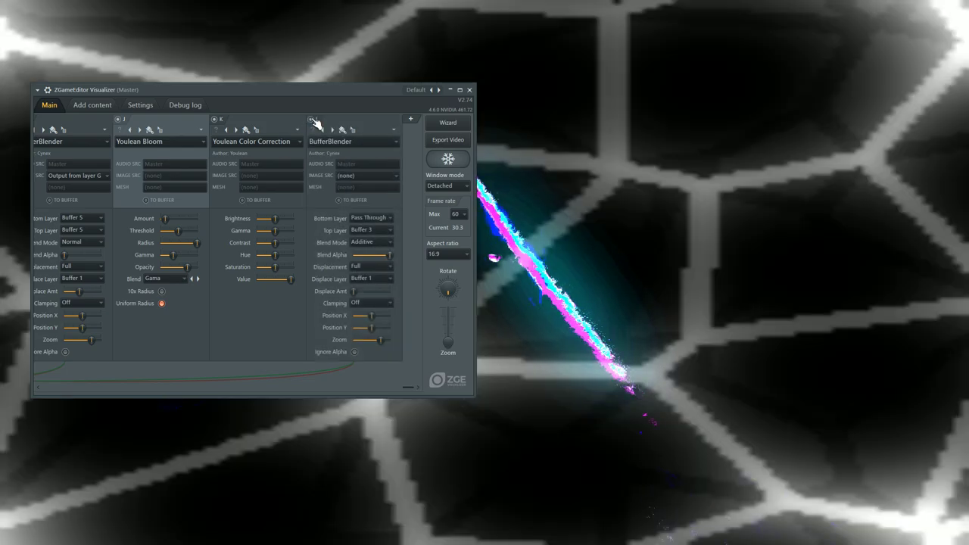
pyautogui.click(384, 182)
pyautogui.click(384, 182)
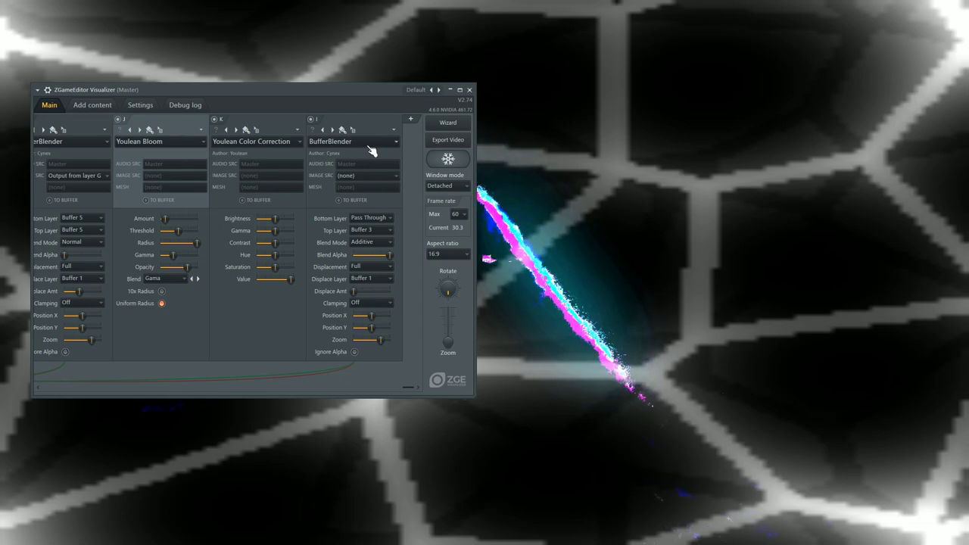
pyautogui.click(392, 220)
pyautogui.click(392, 221)
pyautogui.click(392, 220)
pyautogui.click(392, 220)
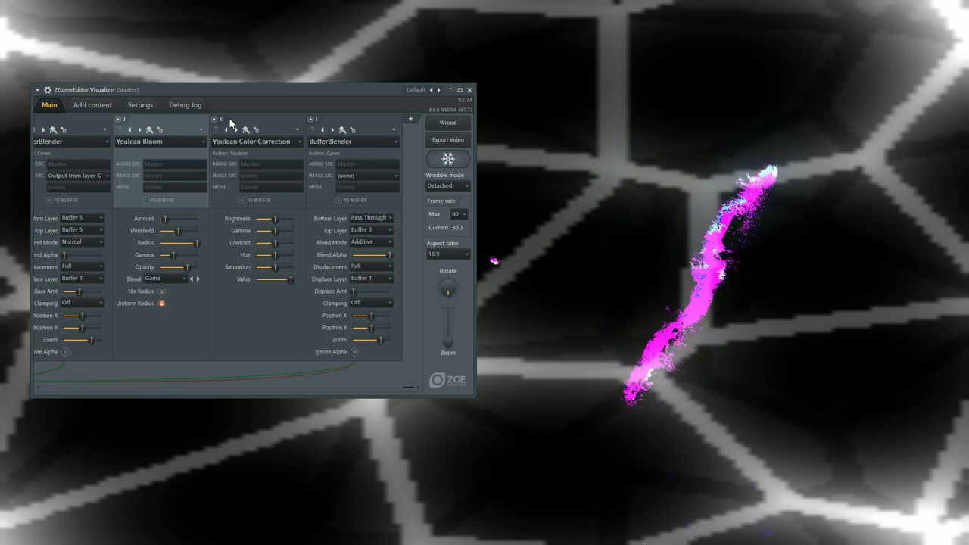
# Step: Set the BufferBlender's Top Layer to Buffer 2 and its image source to Output from layer G
pyautogui.scroll(2, 390, 231)
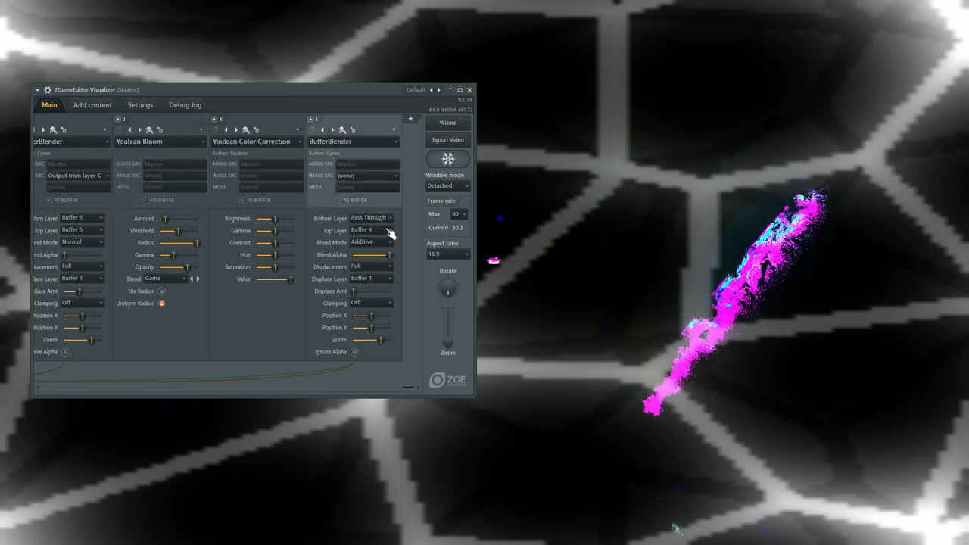
pyautogui.scroll(-1, 389, 230)
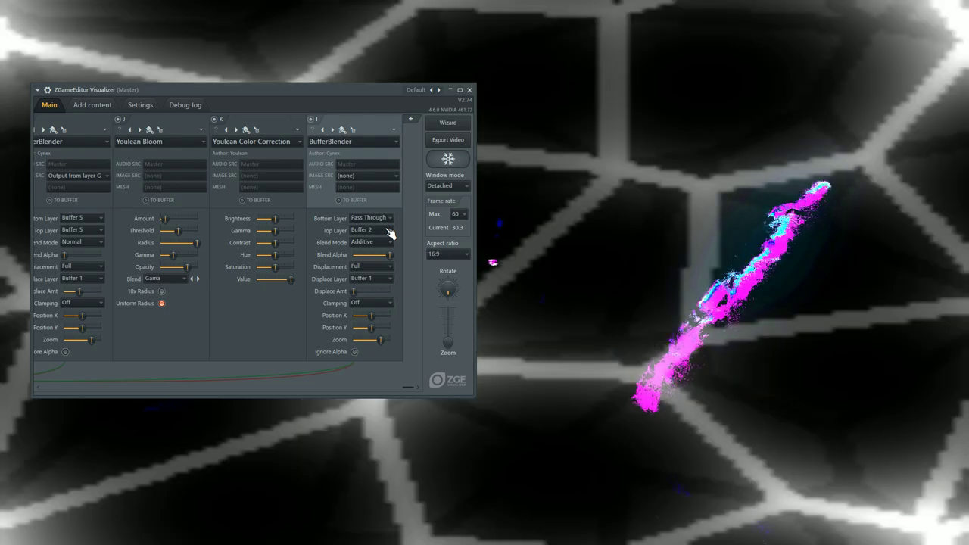
pyautogui.click(367, 176)
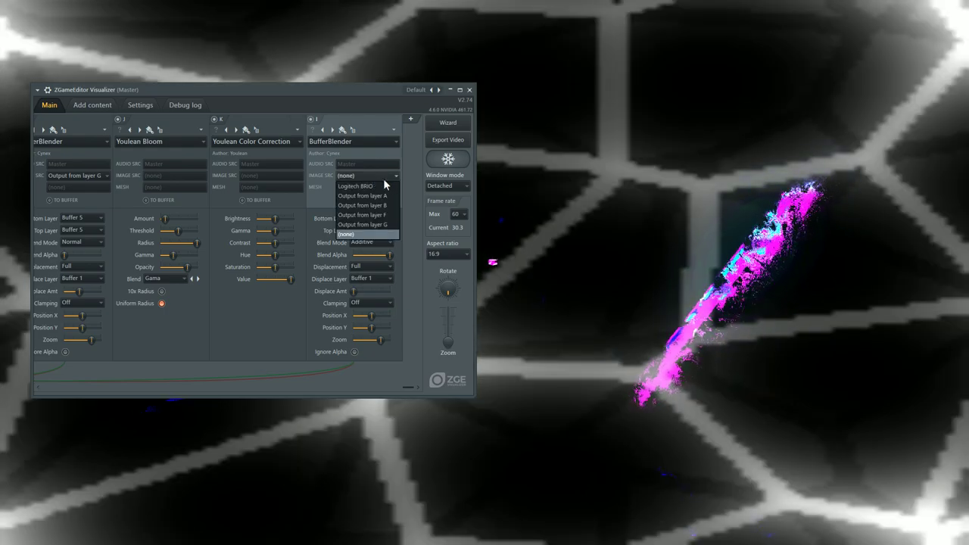
pyautogui.click(382, 225)
# Step: Set Top Layer to Buffer 3, Displace Amt to full, and Displace Layer to Buffer 4
pyautogui.scroll(-1, 389, 231)
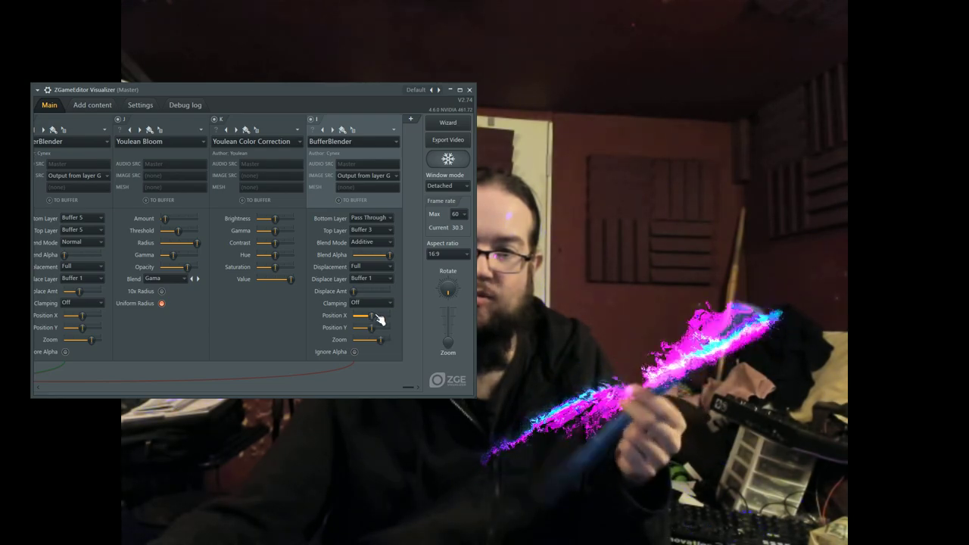
pyautogui.moveTo(355, 293); pyautogui.dragTo(389, 291)
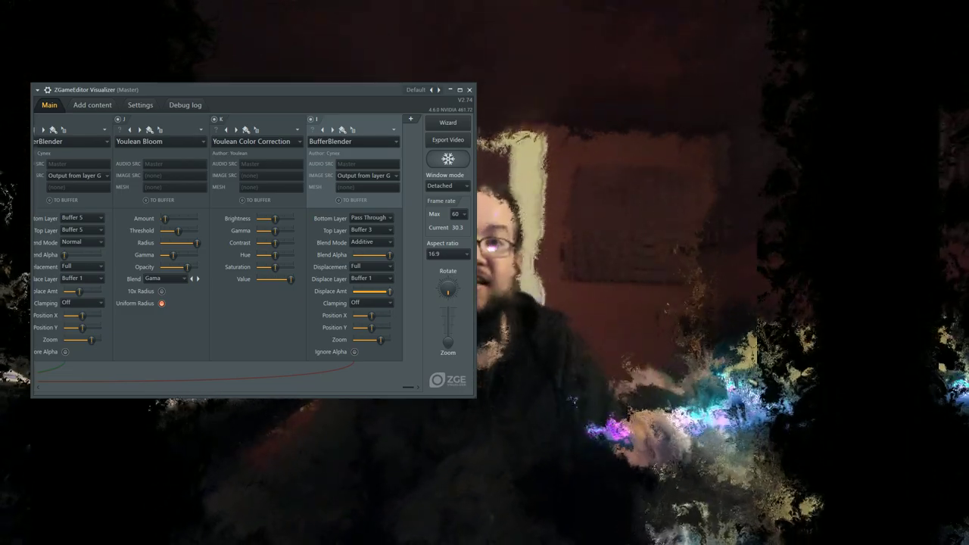
pyautogui.moveTo(389, 291); pyautogui.dragTo(352, 292)
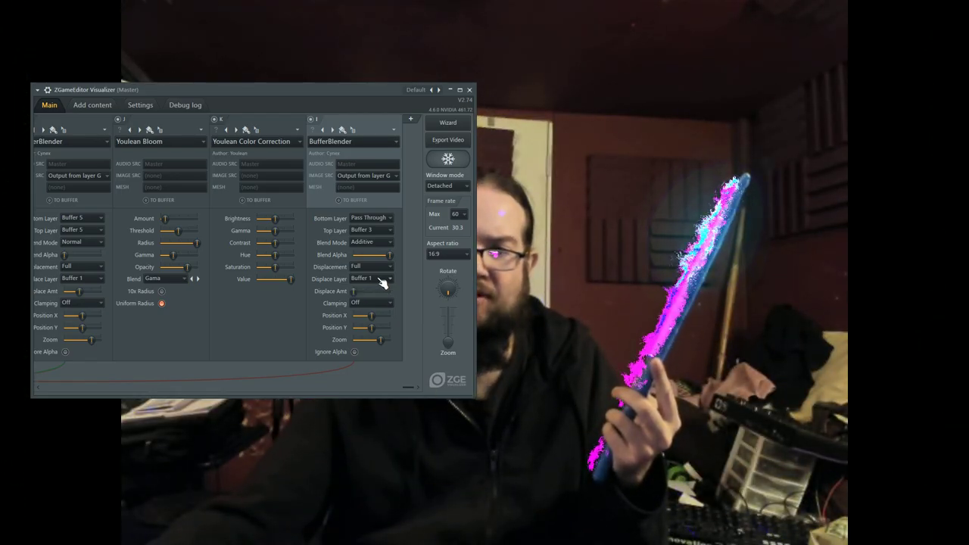
pyautogui.moveTo(353, 291)
pyautogui.mouseDown()
pyautogui.moveTo(389, 292)
pyautogui.moveTo(353, 291)
pyautogui.mouseUp()
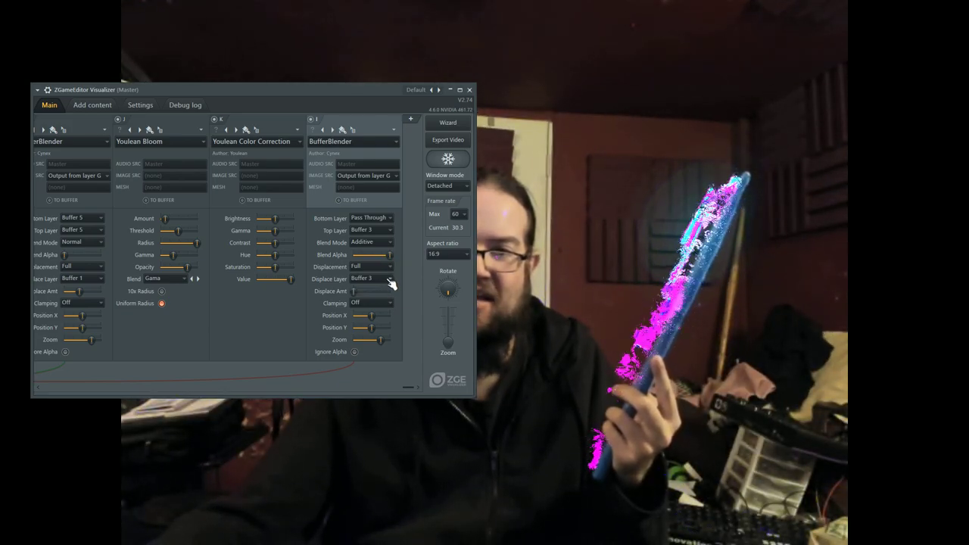
pyautogui.moveTo(356, 292); pyautogui.dragTo(389, 292)
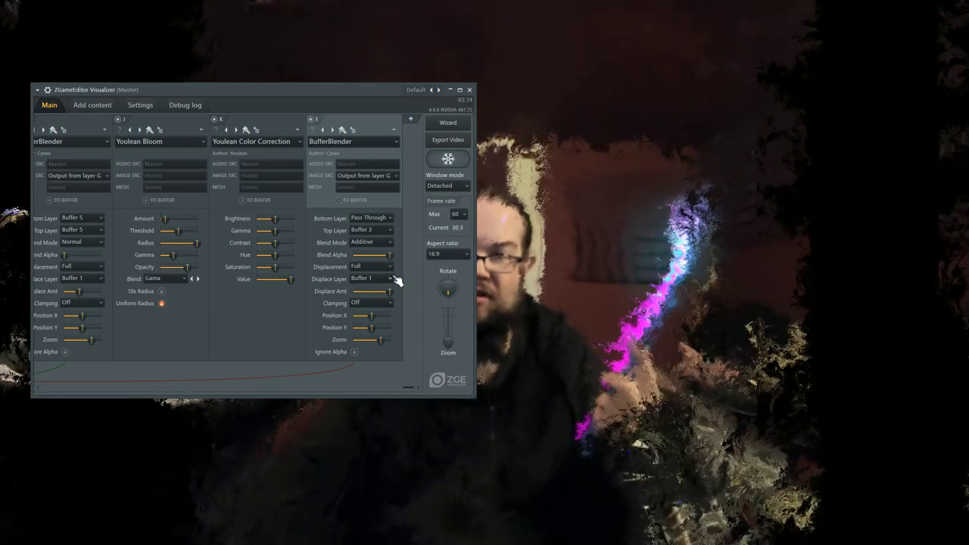
pyautogui.scroll(-1, 395, 280)
pyautogui.scroll(-2, 395, 279)
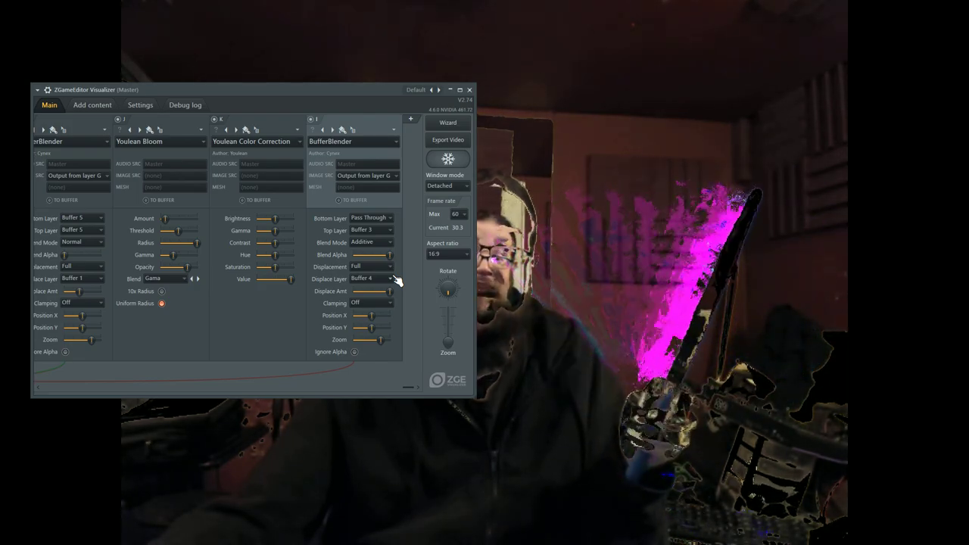
# Step: Switch Displace Layer to Buffer 5 and Blend Mode to Divide, via Subtract, Multiply and Color
pyautogui.scroll(-1, 396, 281)
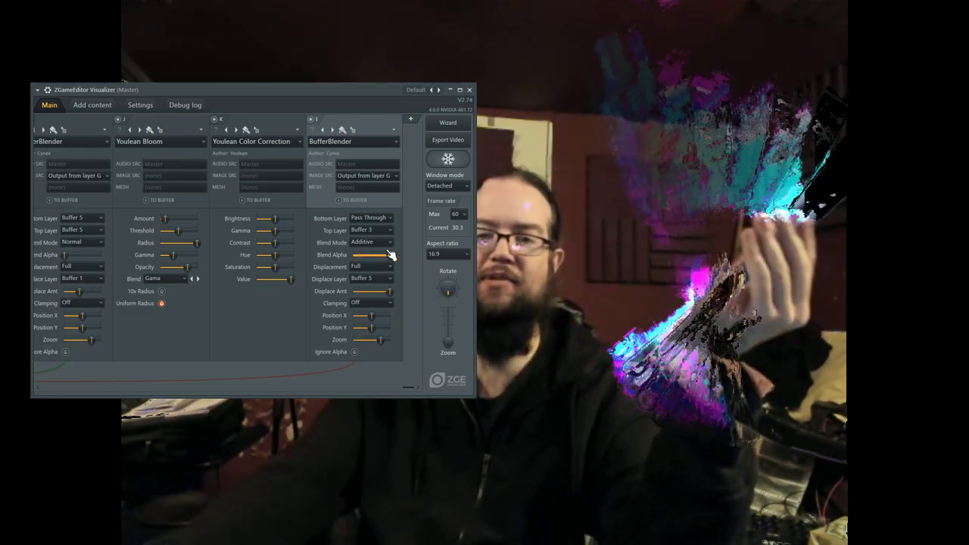
pyautogui.scroll(-1, 380, 244)
pyautogui.scroll(-1, 380, 244)
pyautogui.scroll(-1, 380, 244)
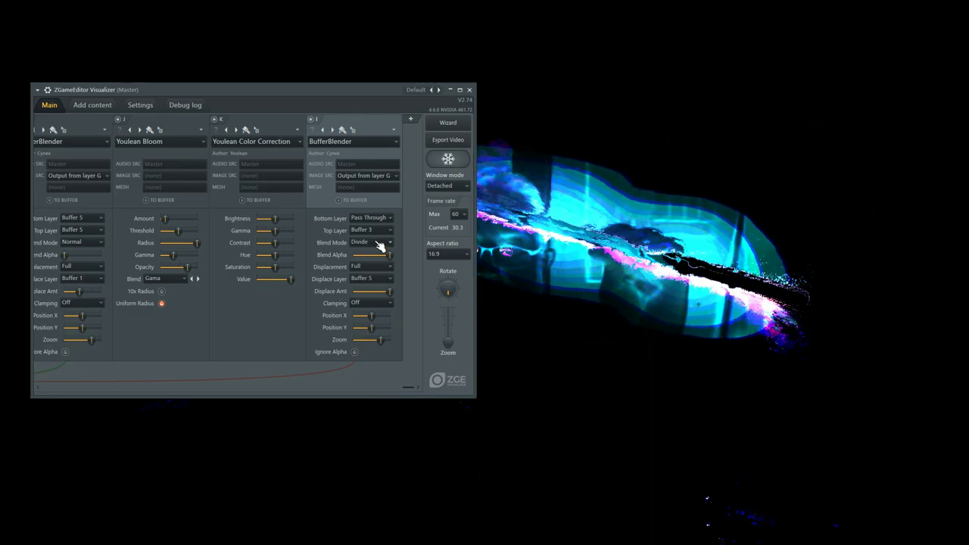
# Step: Change the last BufferBlender's Blend Mode from Divide to Lighten
pyautogui.scroll(-1, 380, 244)
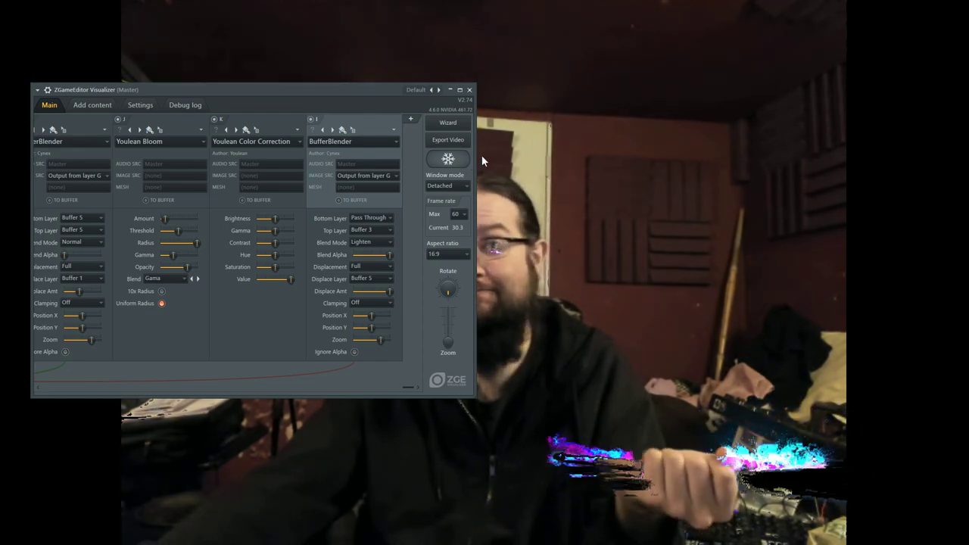
# Step: Return the last BufferBlender's Blend Mode from Lighten to Normal
pyautogui.scroll(-1, 392, 245)
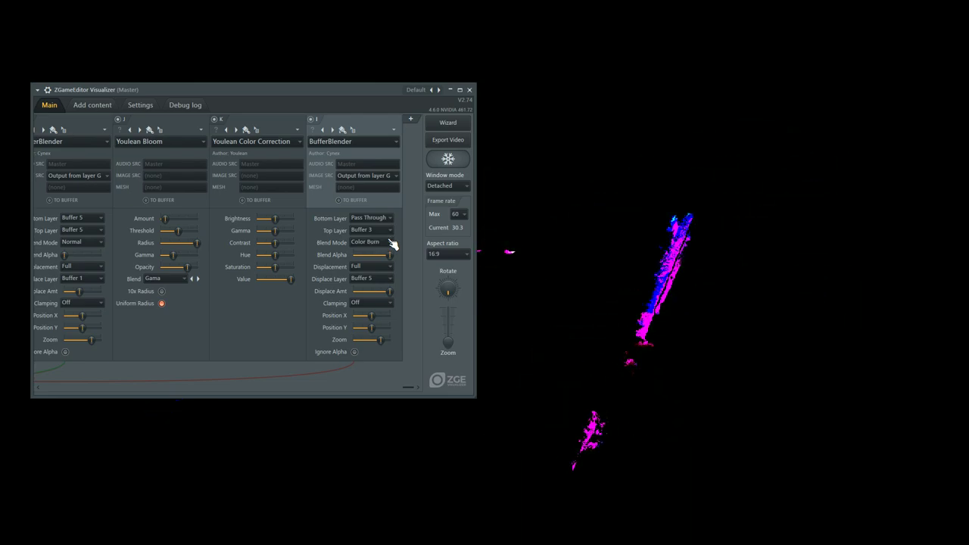
pyautogui.scroll(5, 392, 244)
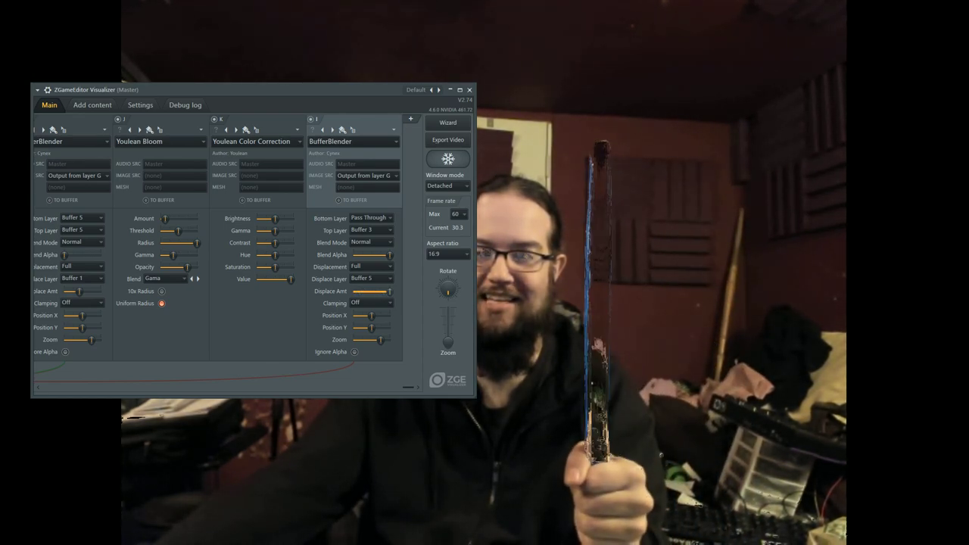
# Step: Set the BufferBlender's Displace Layer to Buffer 1, with Displace Amt ending at zero
pyautogui.moveTo(363, 291); pyautogui.dragTo(389, 291)
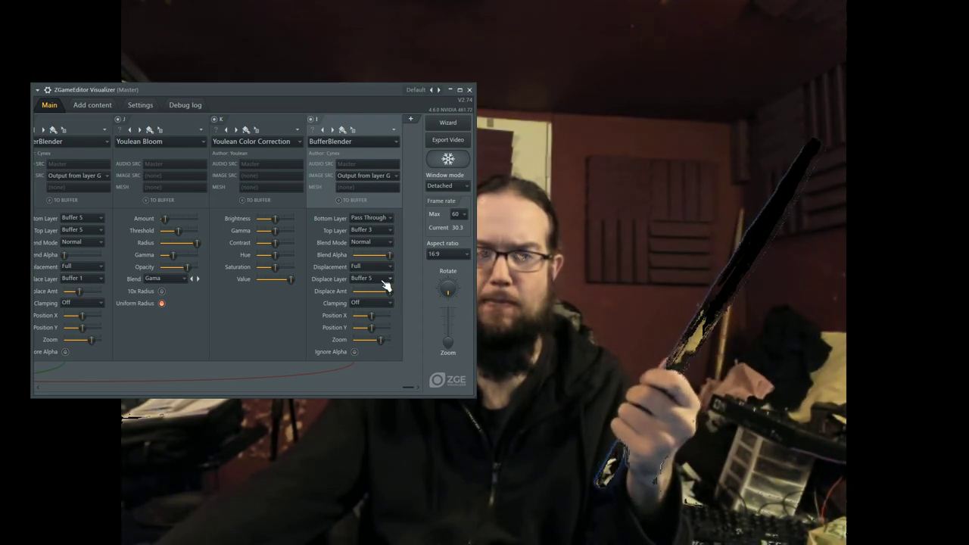
pyautogui.scroll(-1, 385, 279)
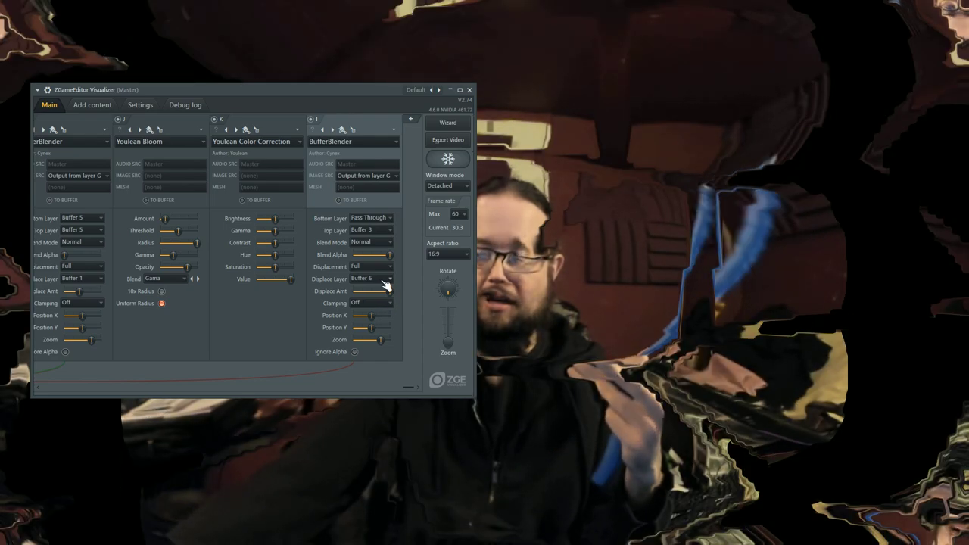
pyautogui.scroll(2, 384, 280)
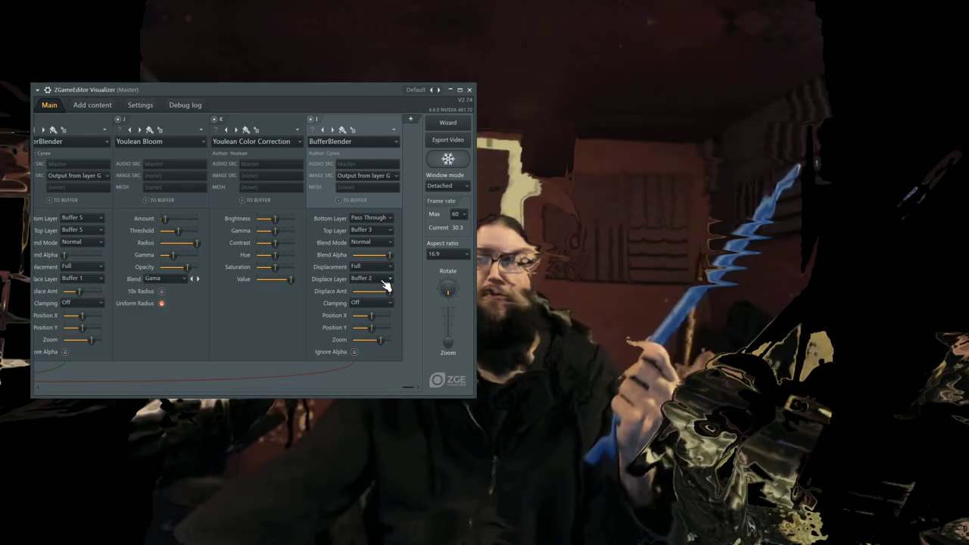
pyautogui.scroll(2, 387, 281)
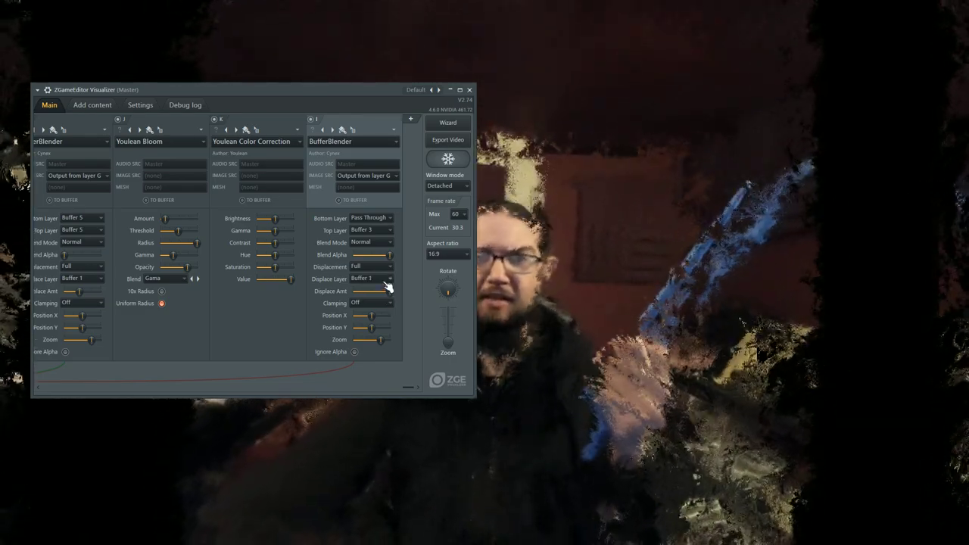
pyautogui.moveTo(392, 289); pyautogui.dragTo(352, 291)
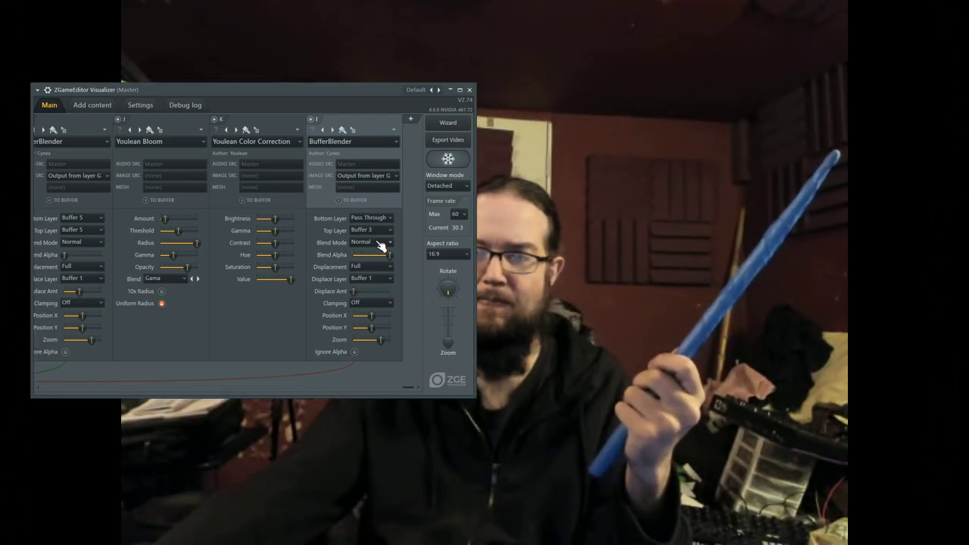
# Step: Set the last BufferBlender to Additive blending with Buffer 5 as its Displace Layer
pyautogui.scroll(-3, 382, 246)
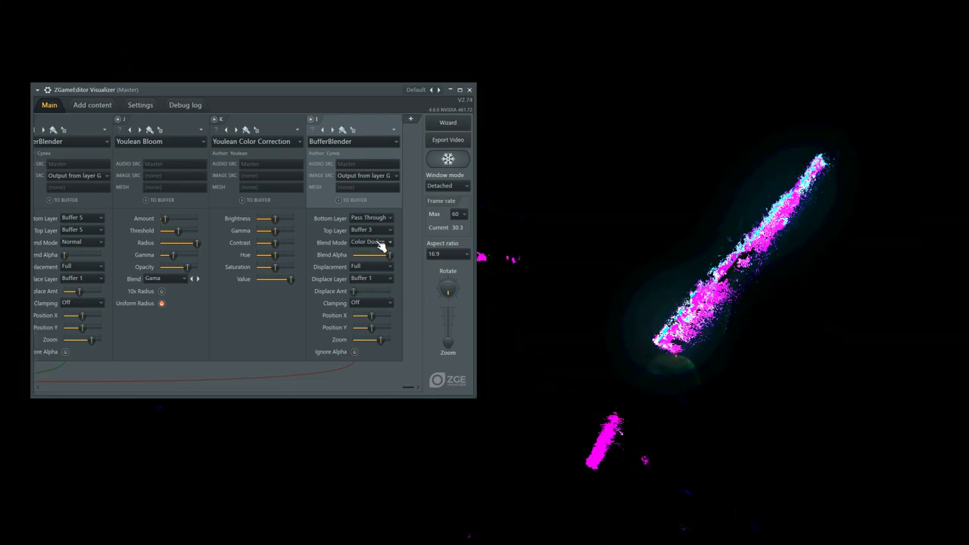
pyautogui.scroll(-1, 382, 246)
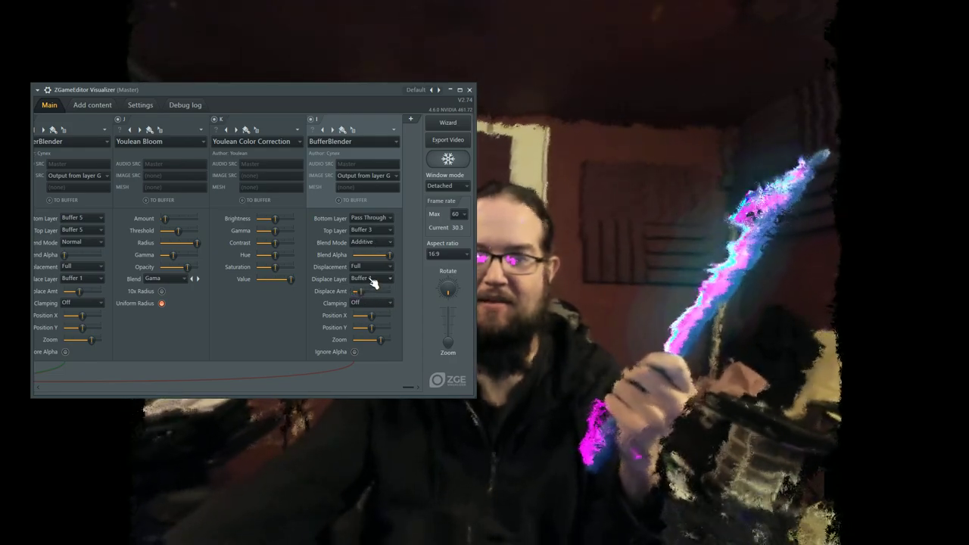
pyautogui.scroll(-1, 386, 284)
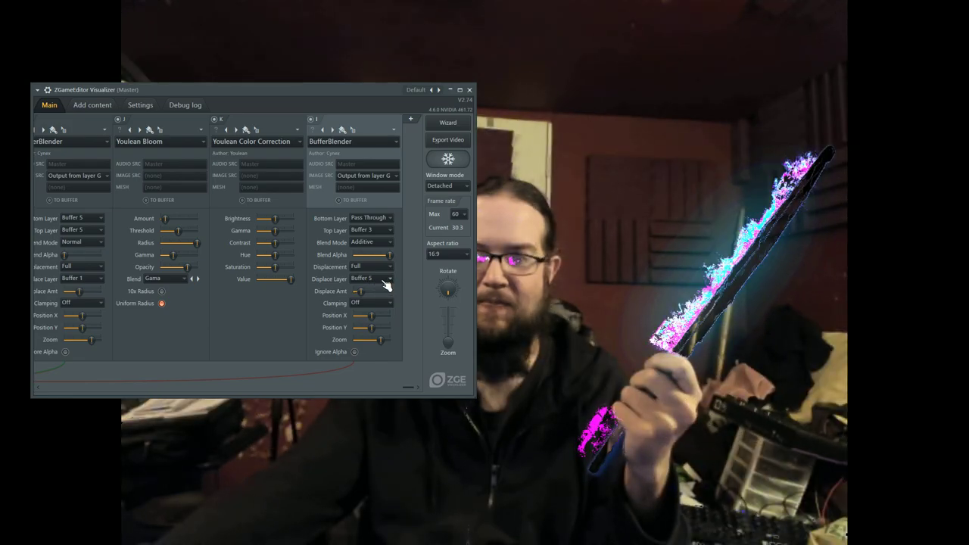